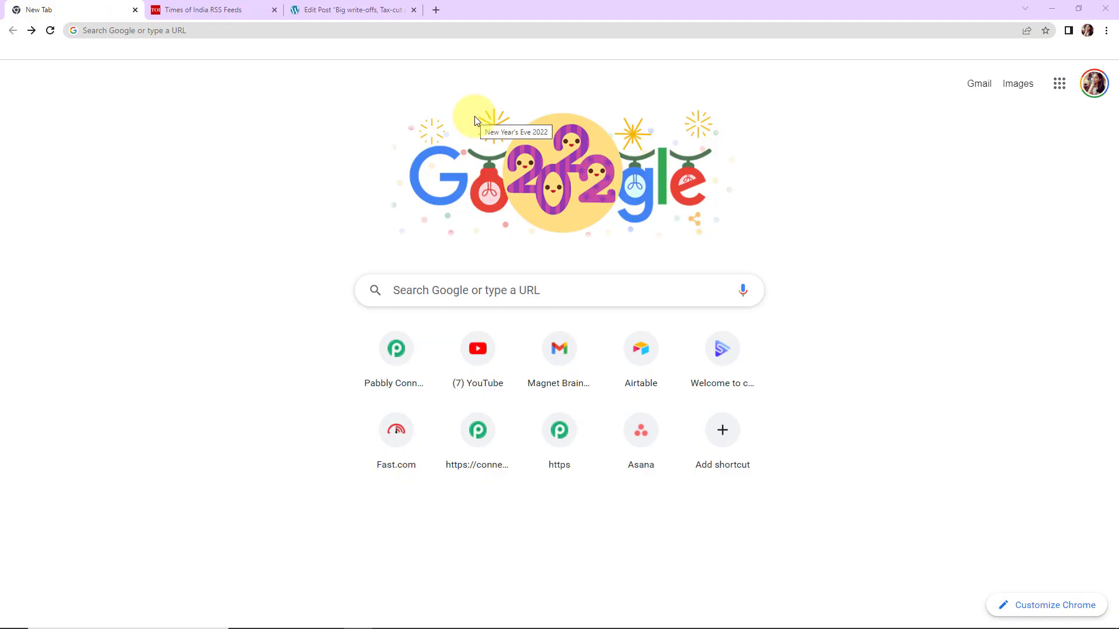
Go to pabbly.com/connect in Chrome and sign in to the Pabbly account
{"action": "left_click", "coordinate": [236, 30]}
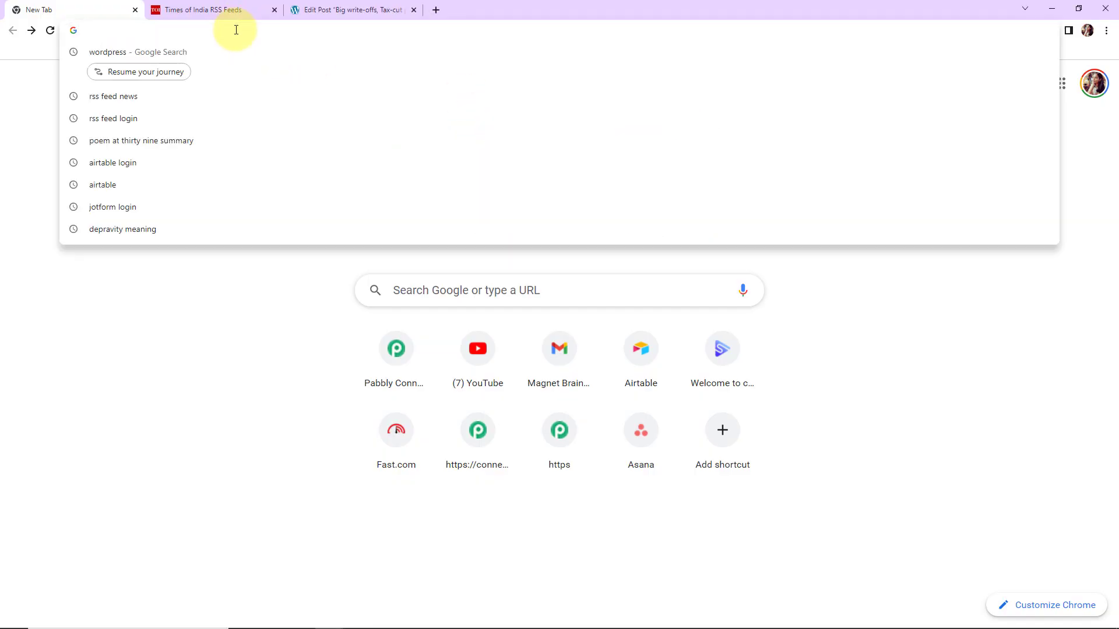
{"action": "type", "text": "pa"}
{"action": "key", "text": "Return"}
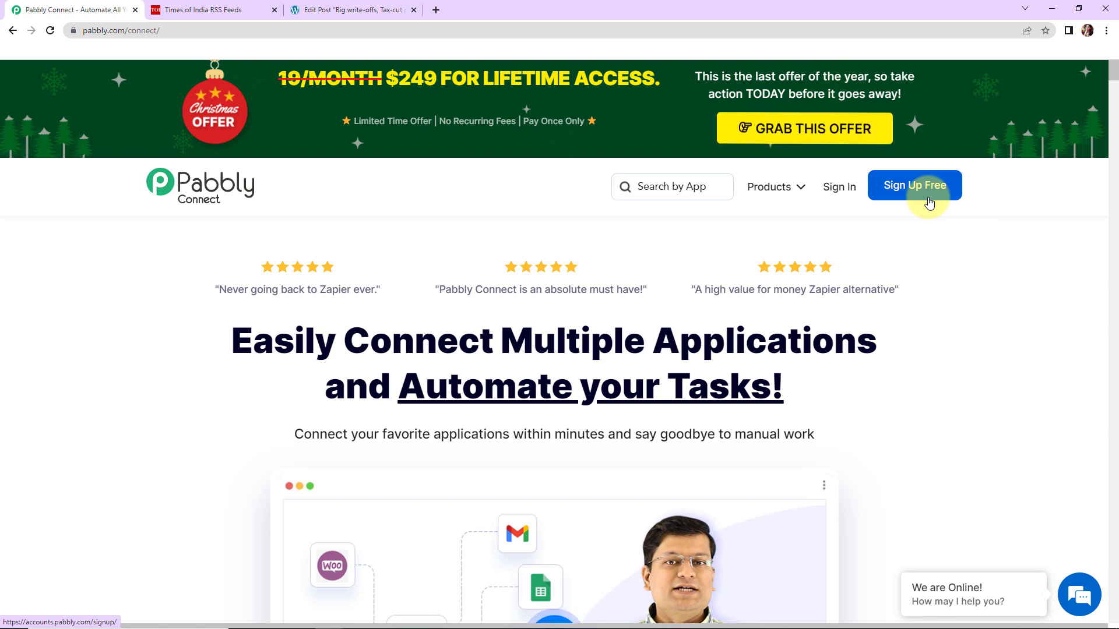
{"action": "left_click", "coordinate": [843, 192]}
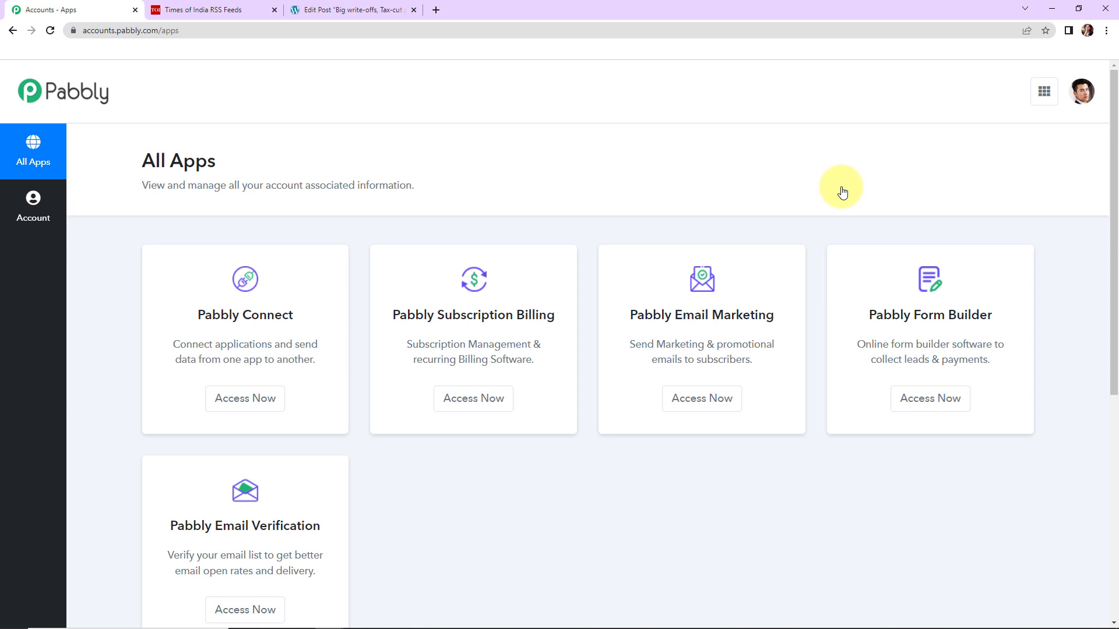
Open Pabbly Connect from the apps dashboard and start a new workflow
{"action": "left_click", "coordinate": [273, 400]}
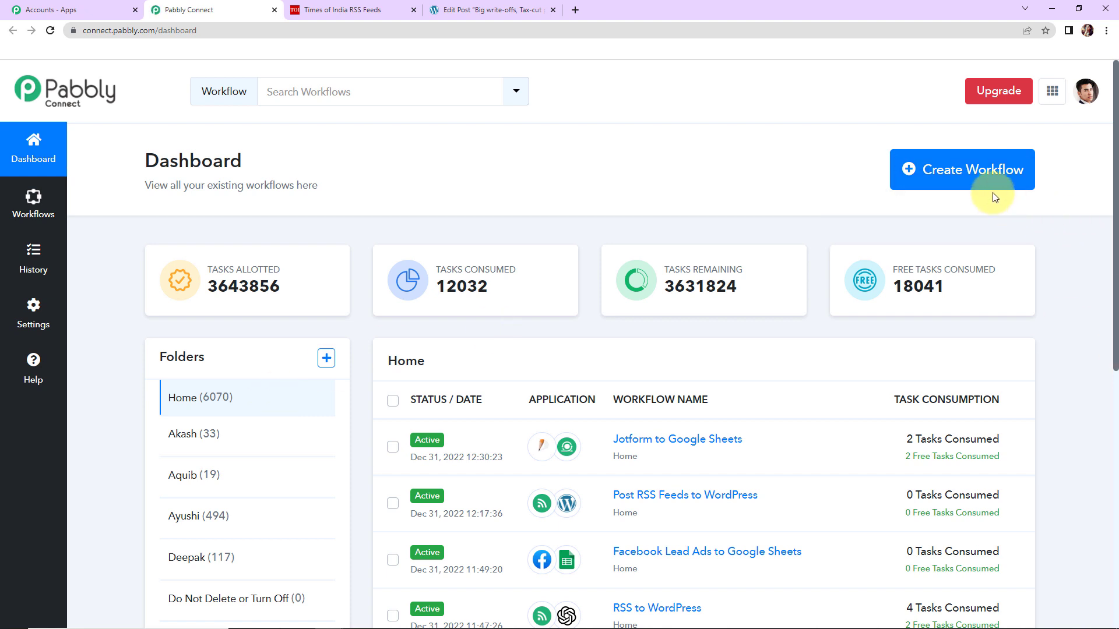
{"action": "left_click", "coordinate": [976, 174]}
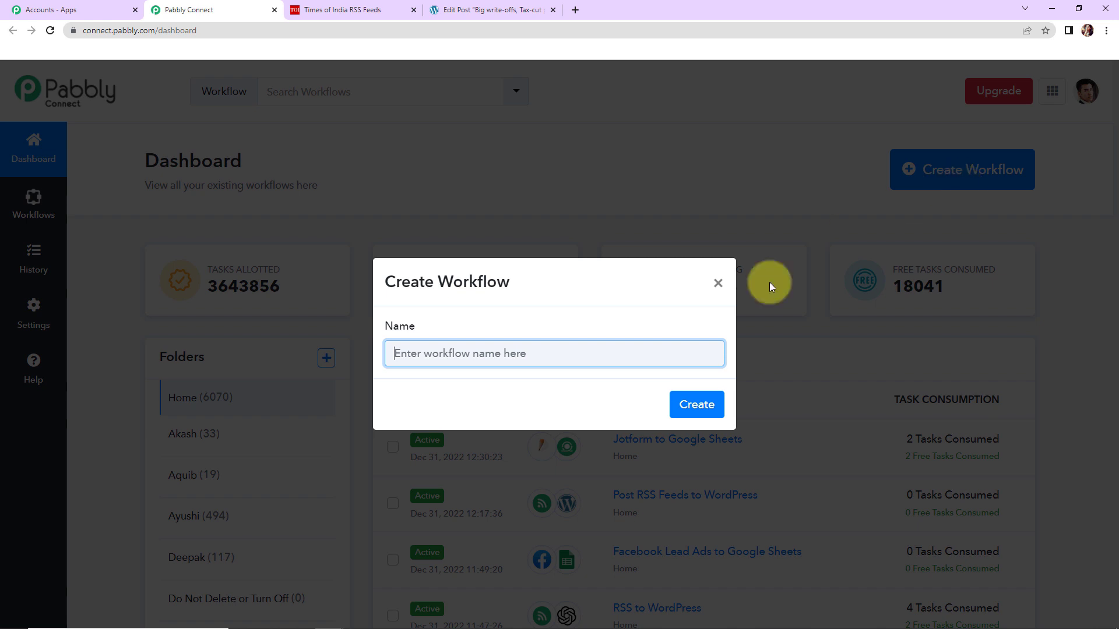
Create a workflow named 'Post RSS Feeds to WordPress', correcting the capital P
{"action": "left_click", "coordinate": [655, 353]}
{"action": "type", "text": "P"}
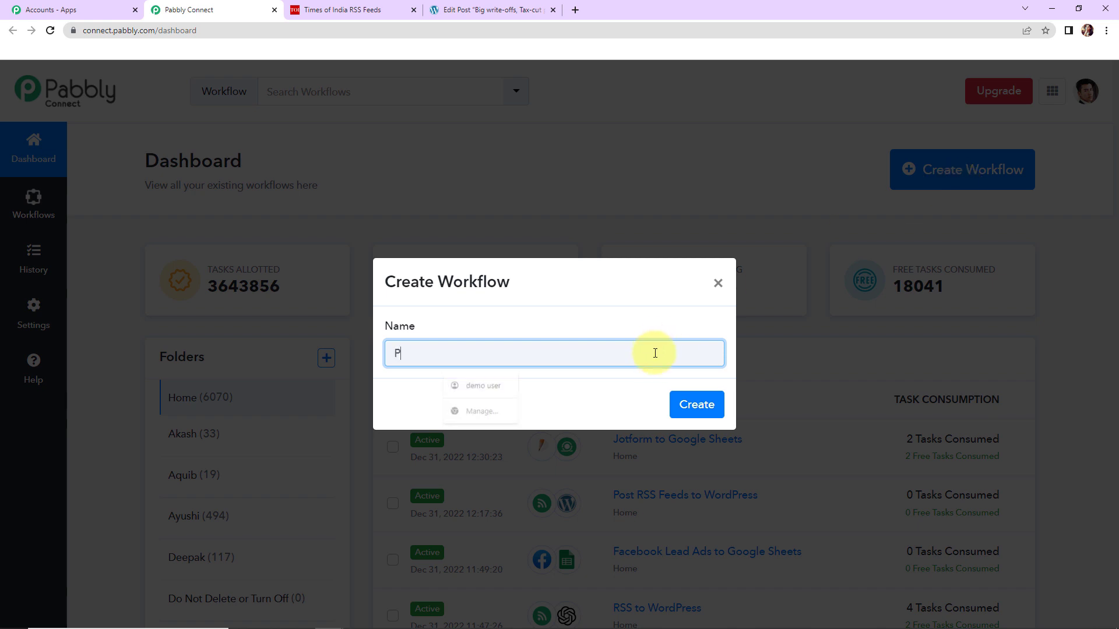
{"action": "type", "text": "ost RSS Fe"}
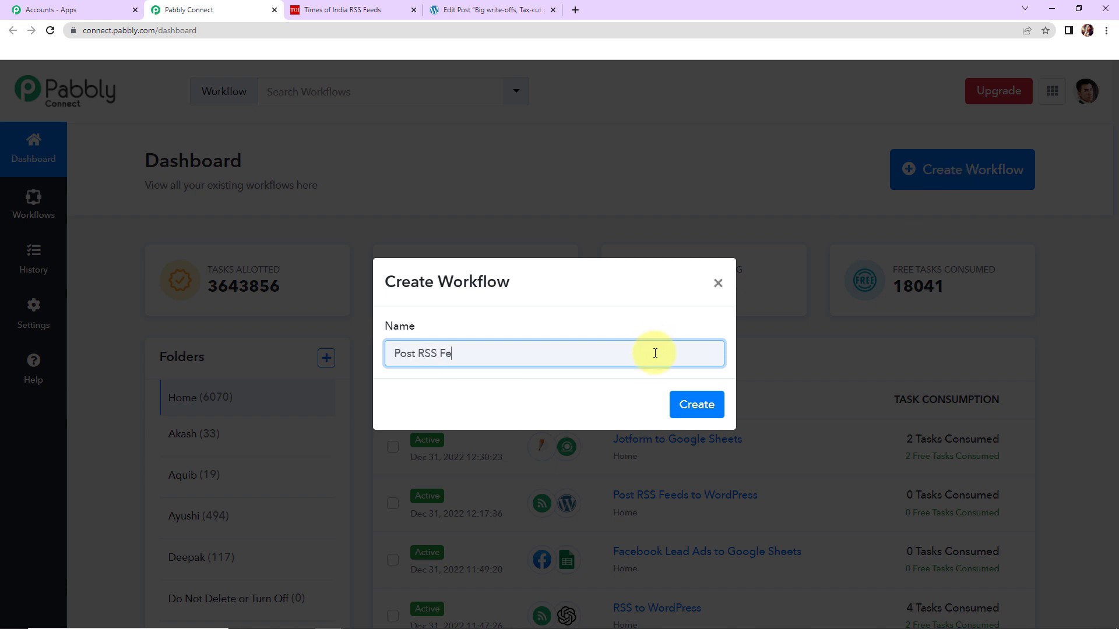
{"action": "type", "text": "eds to Wordpress"}
{"action": "left_click", "coordinate": [520, 354]}
{"action": "key", "text": "BackSpace"}
{"action": "type", "text": "P"}
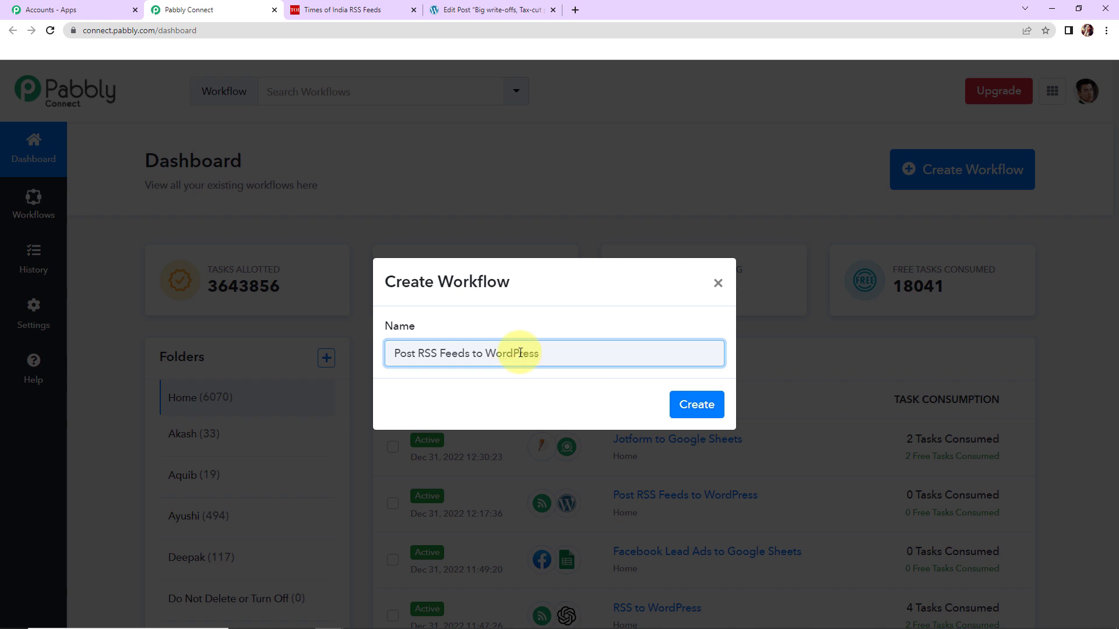
{"action": "left_click", "coordinate": [693, 404]}
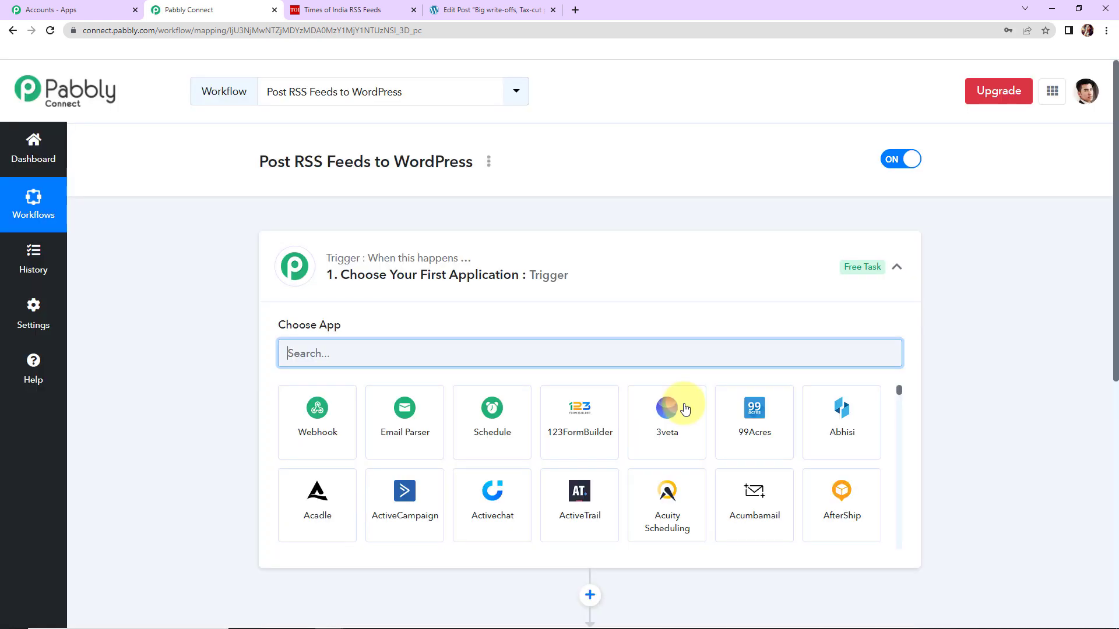
Search for RSS and choose RSS by Pabbly as the trigger app
{"action": "scroll", "coordinate": [948, 408], "scroll_direction": "down", "scroll_amount": 5}
{"action": "scroll", "coordinate": [948, 411], "scroll_direction": "up", "scroll_amount": 4}
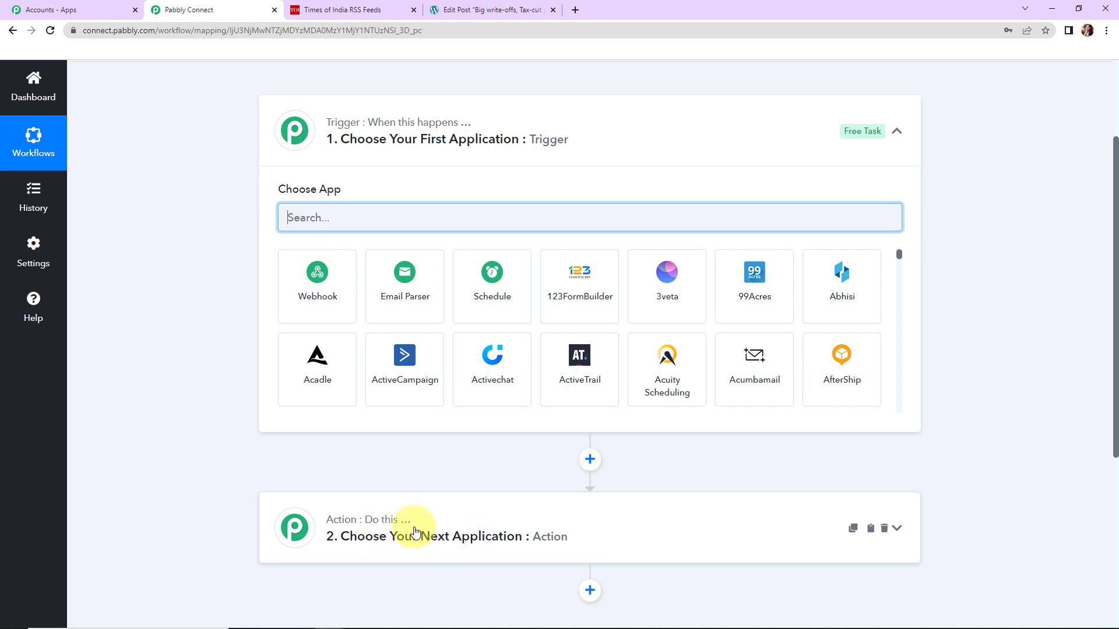
{"action": "left_click", "coordinate": [449, 225]}
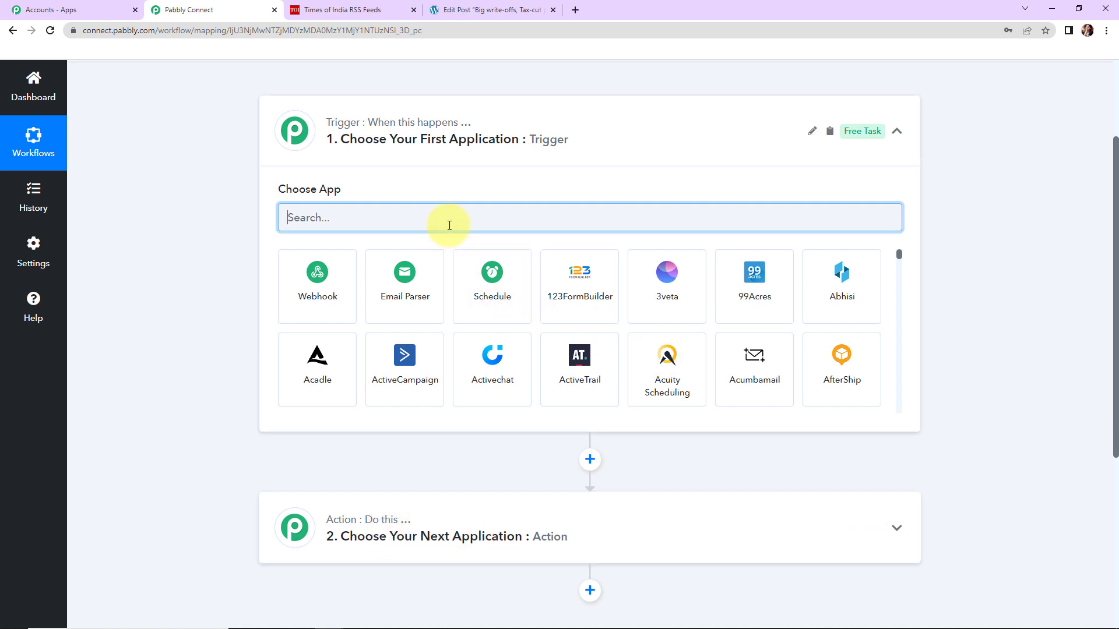
{"action": "type", "text": "RSS"}
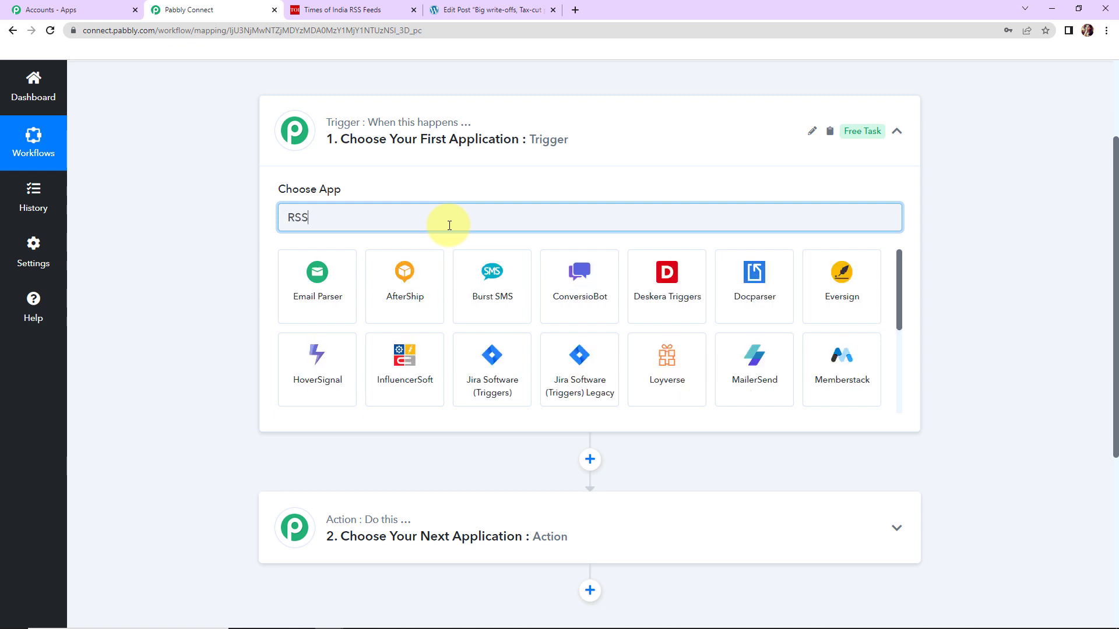
{"action": "left_click", "coordinate": [349, 295]}
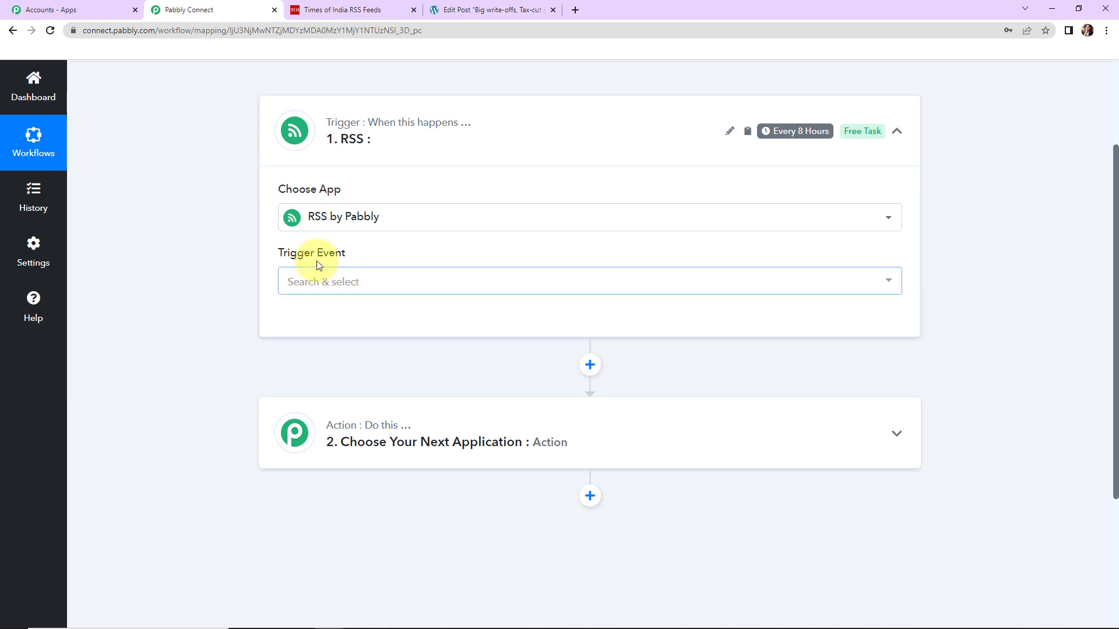
Set the trigger event to New Item in Feed, connect it, and select the Feed URL field
{"action": "mouse_move", "coordinate": [318, 257]}
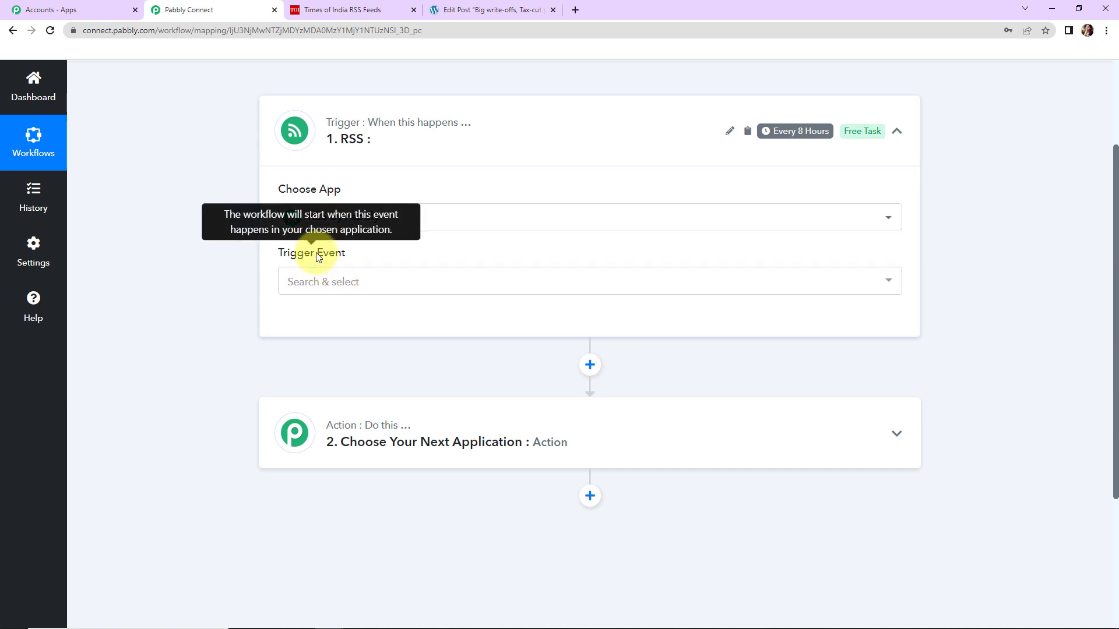
{"action": "left_click", "coordinate": [319, 289]}
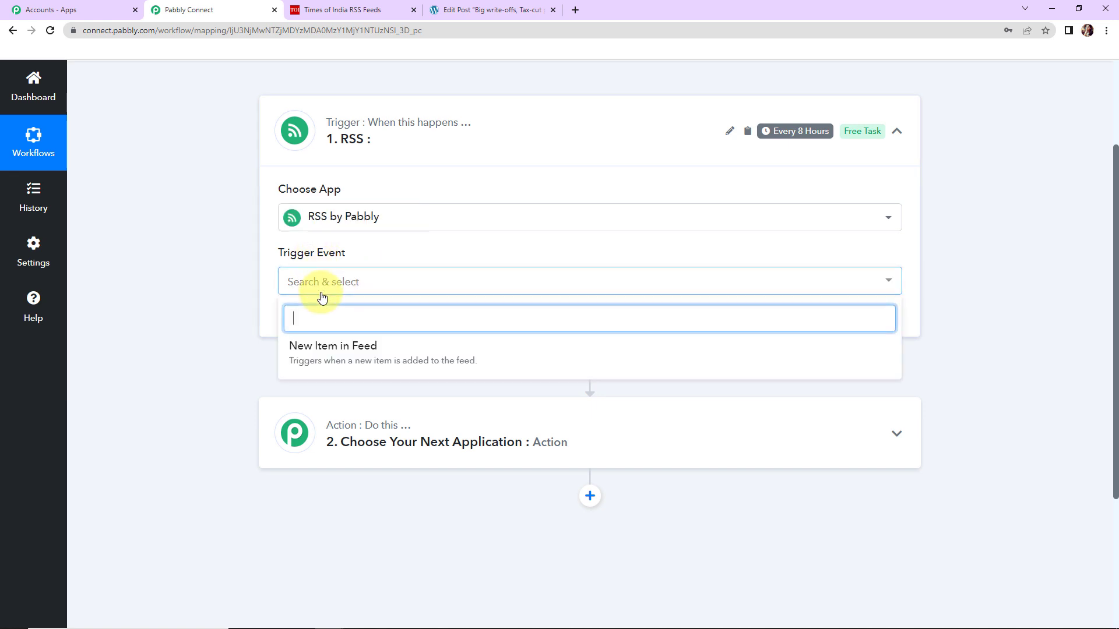
{"action": "left_click", "coordinate": [384, 352]}
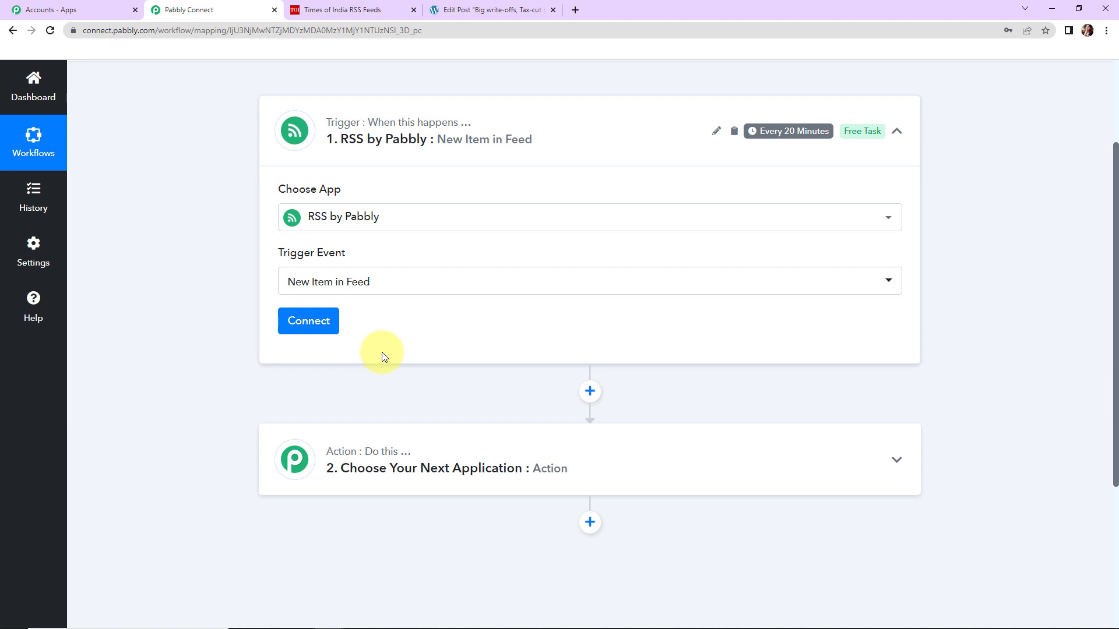
{"action": "mouse_move", "coordinate": [804, 137]}
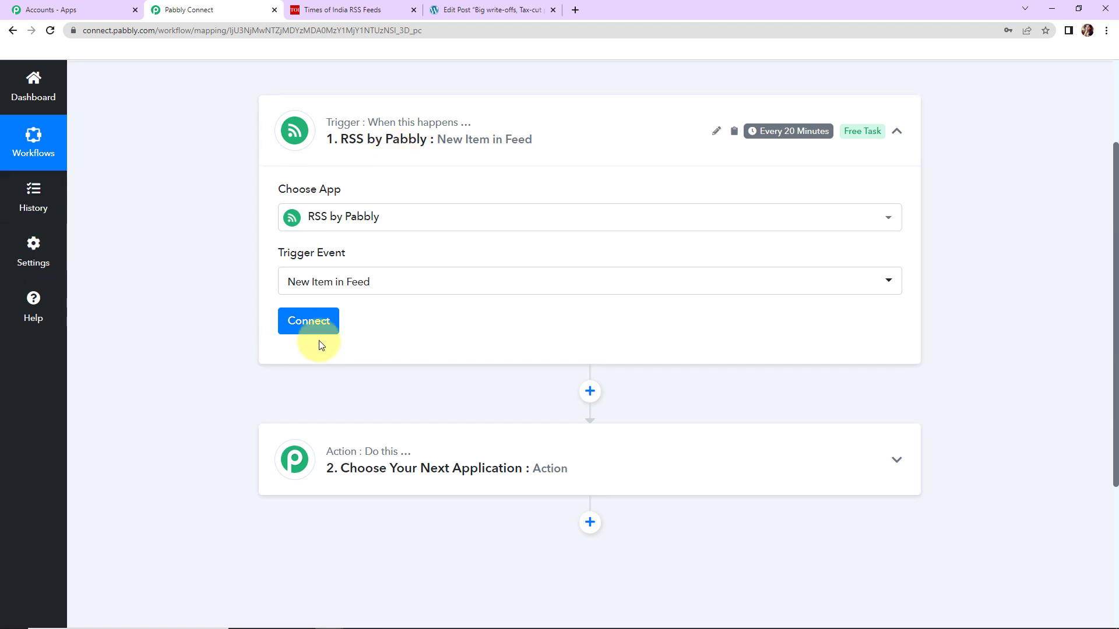
{"action": "left_click", "coordinate": [314, 326]}
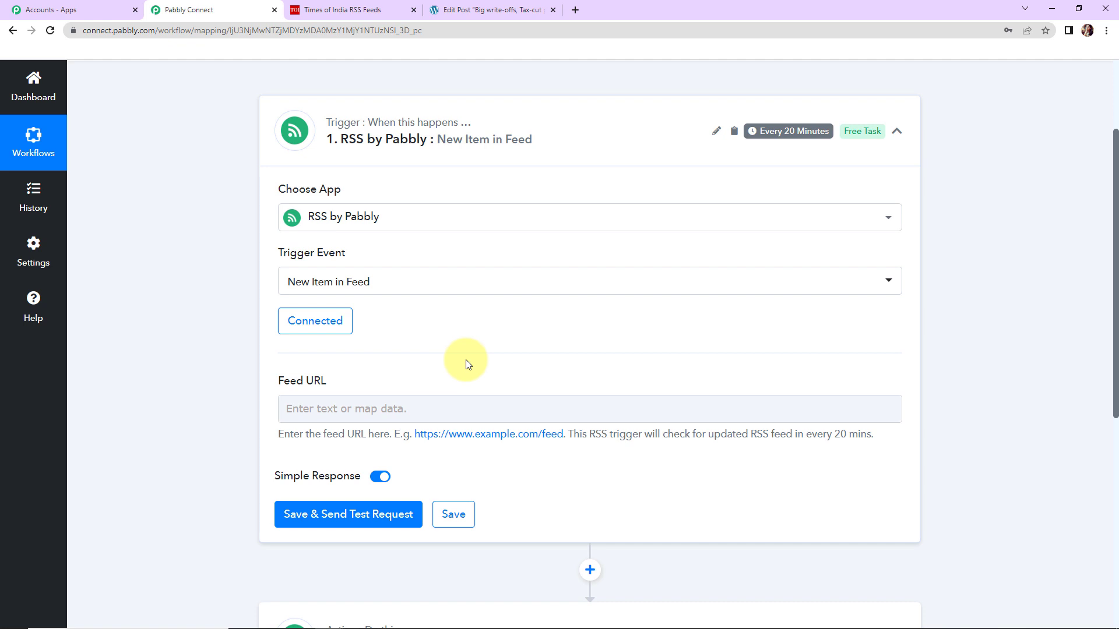
{"action": "scroll", "coordinate": [466, 364], "scroll_direction": "down", "scroll_amount": 2}
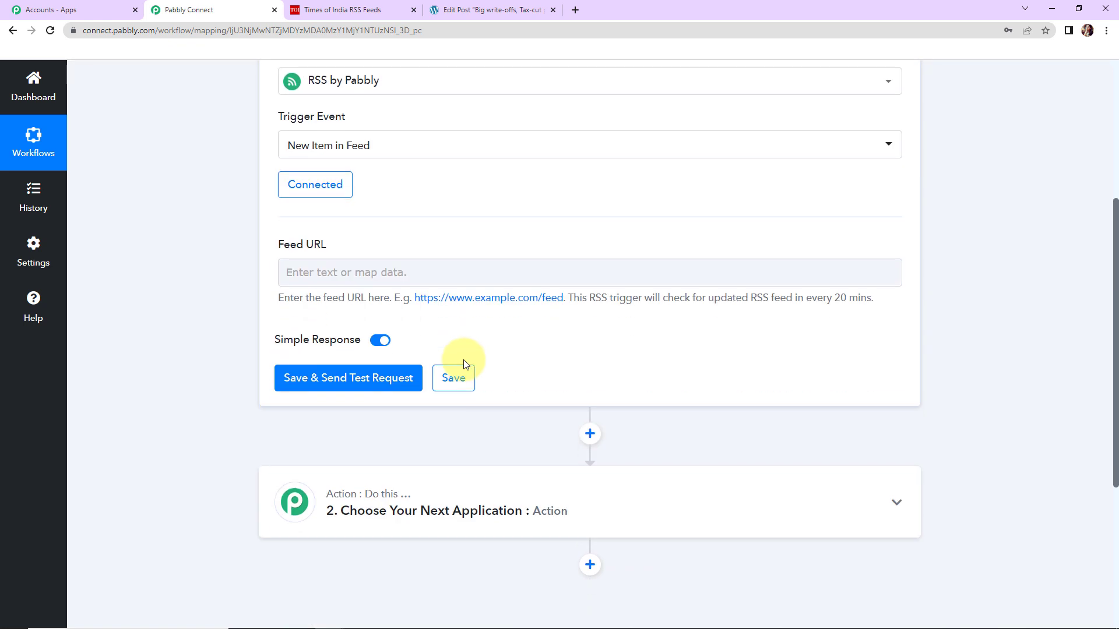
{"action": "left_click", "coordinate": [297, 260]}
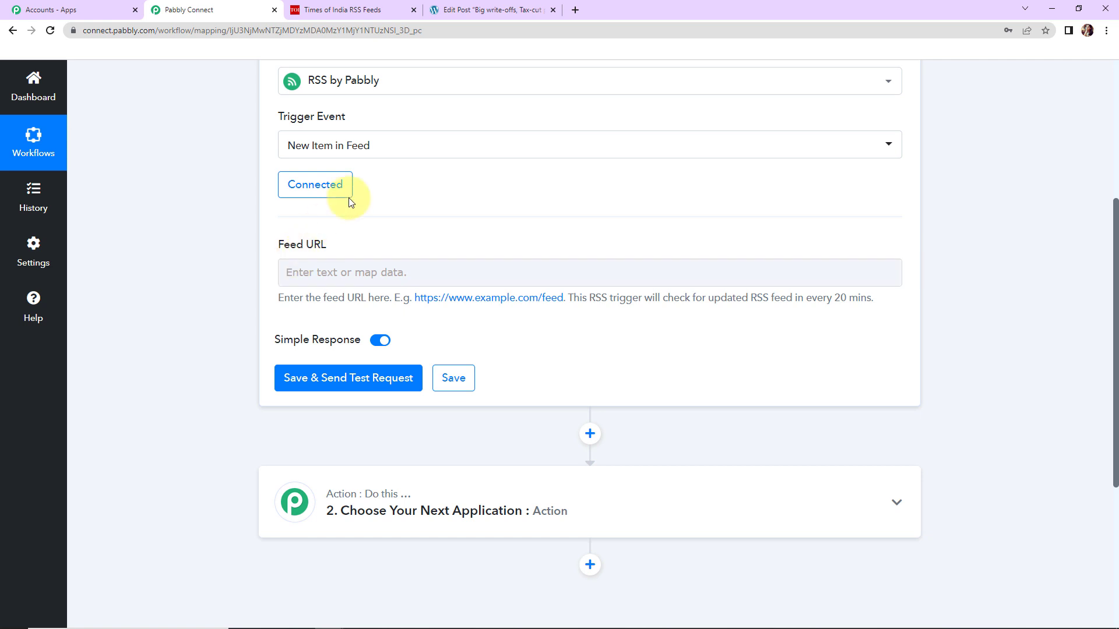
Copy the Times of India Entertainment RSS feed's link address and return to Pabbly Connect
{"action": "left_click", "coordinate": [340, 10]}
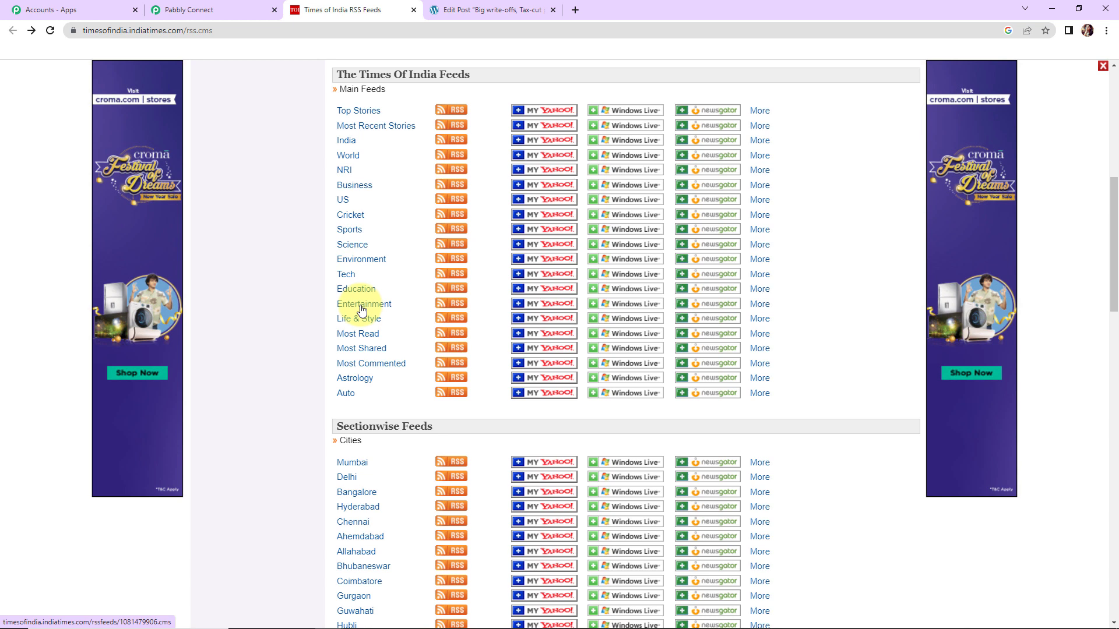
{"action": "right_click", "coordinate": [454, 303]}
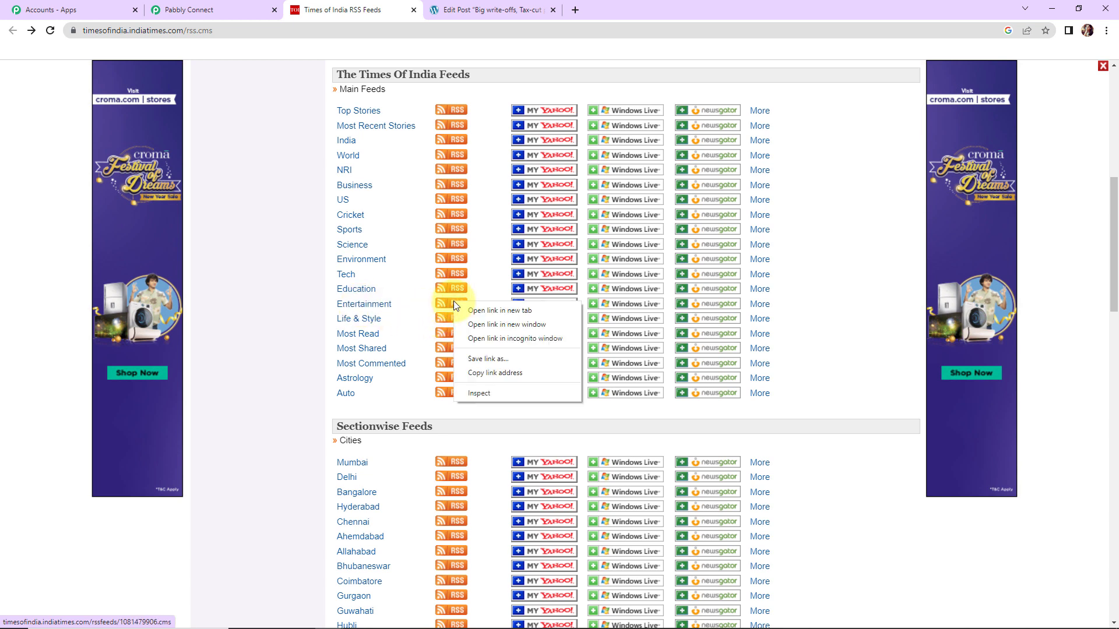
{"action": "left_click", "coordinate": [470, 373]}
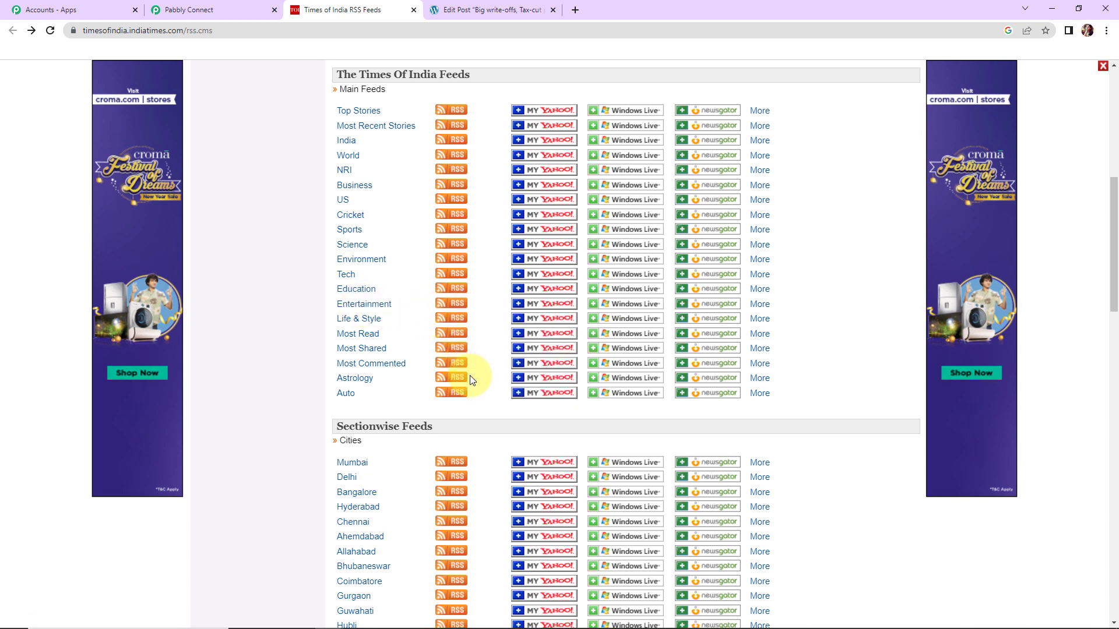
{"action": "left_click", "coordinate": [182, 10]}
Paste the Entertainment feed URL into Feed URL and save to fetch a test item
{"action": "left_click", "coordinate": [337, 267]}
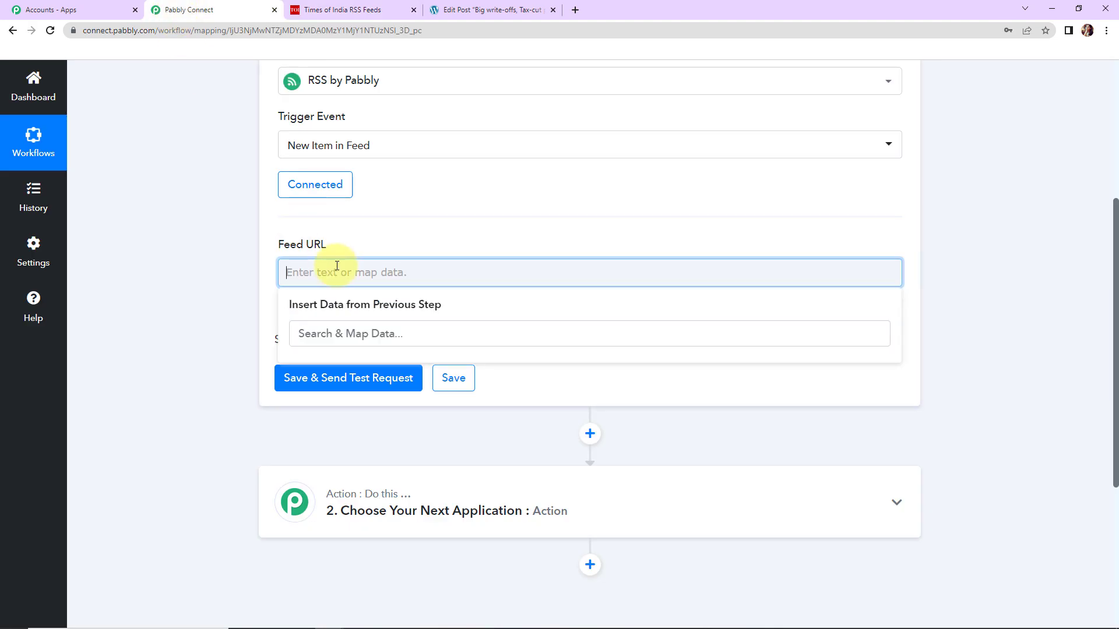
{"action": "key", "text": "ctrl+v"}
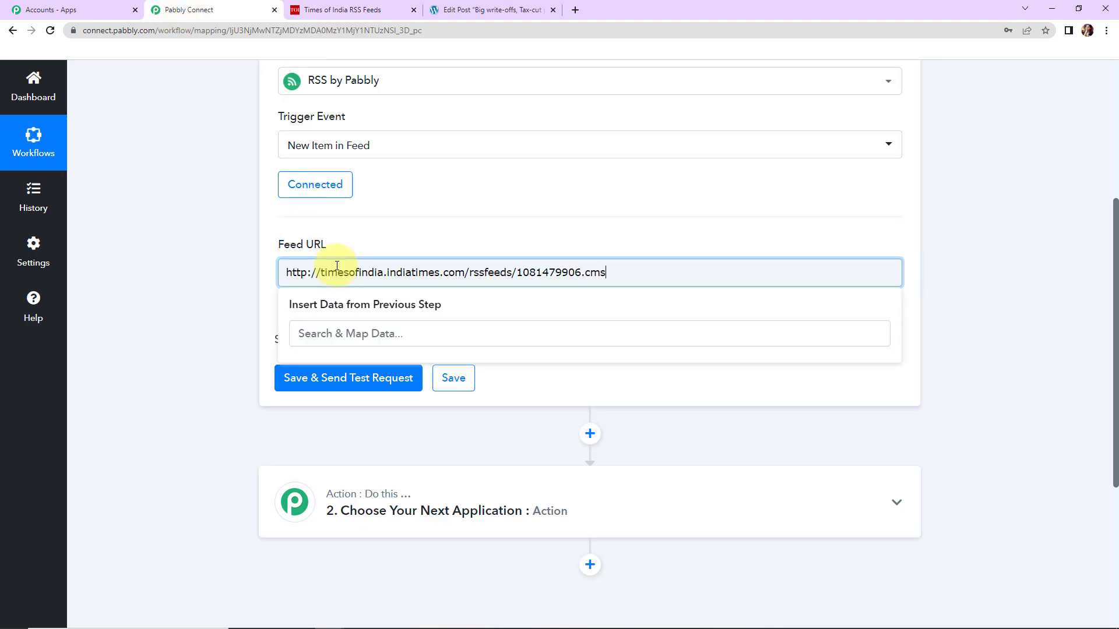
{"action": "left_click", "coordinate": [240, 265]}
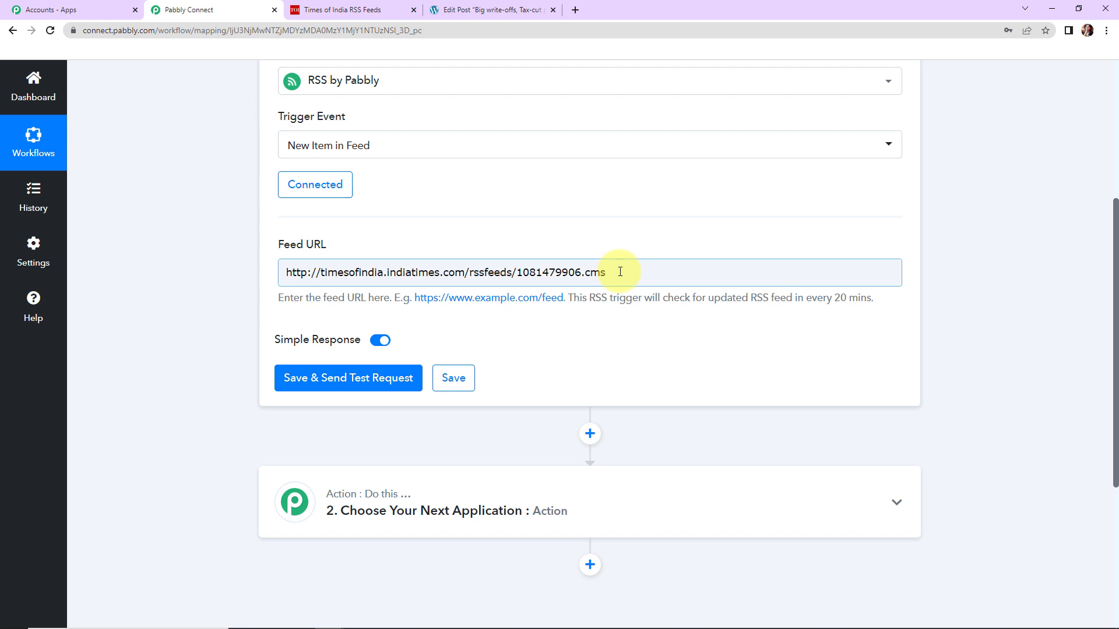
{"action": "left_click", "coordinate": [382, 382]}
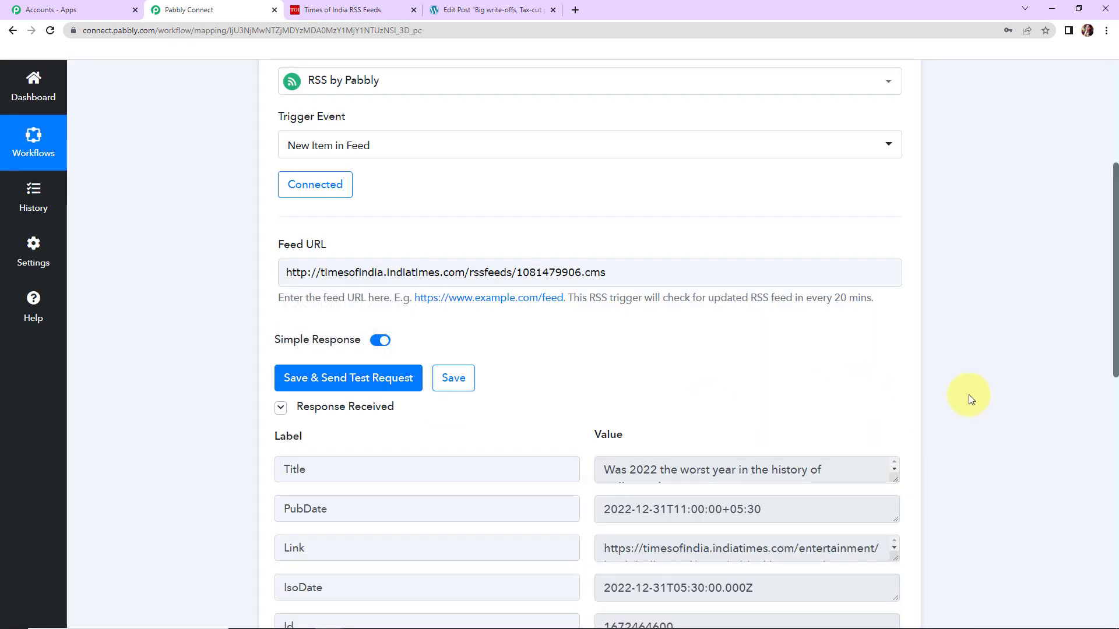
Inspect the returned item's Title, Link and ContentSnippet, then expand action step 2
{"action": "scroll", "coordinate": [969, 394], "scroll_direction": "down", "scroll_amount": 2}
{"action": "left_click_drag", "start_coordinate": [895, 345], "coordinate": [894, 388]}
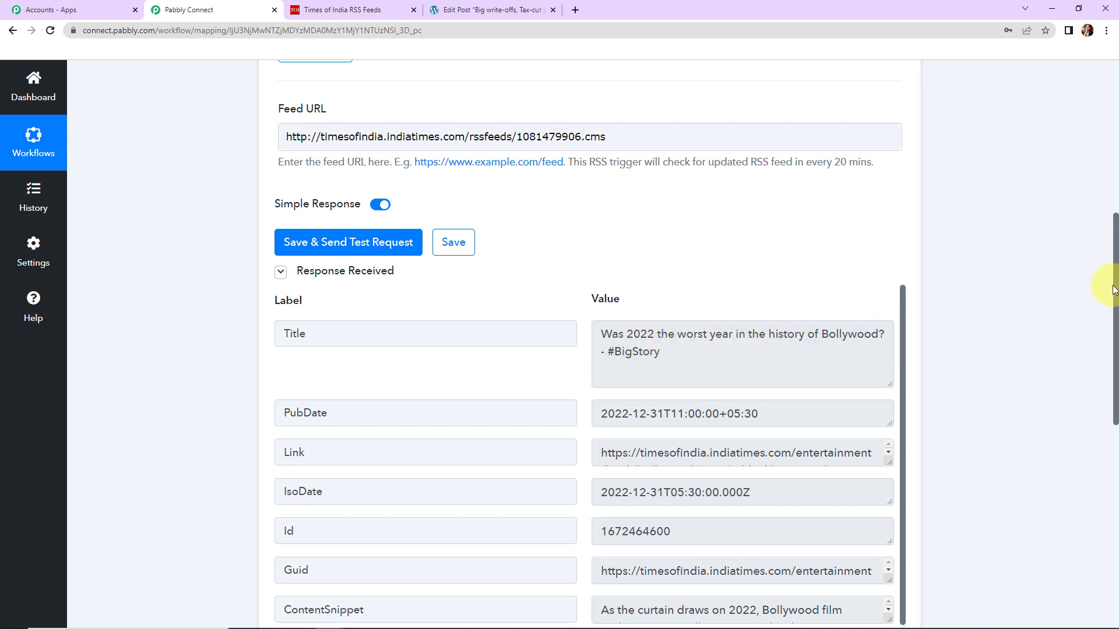
{"action": "left_click_drag", "start_coordinate": [1114, 288], "coordinate": [1116, 290]}
{"action": "scroll", "coordinate": [1116, 289], "scroll_direction": "down", "scroll_amount": 2}
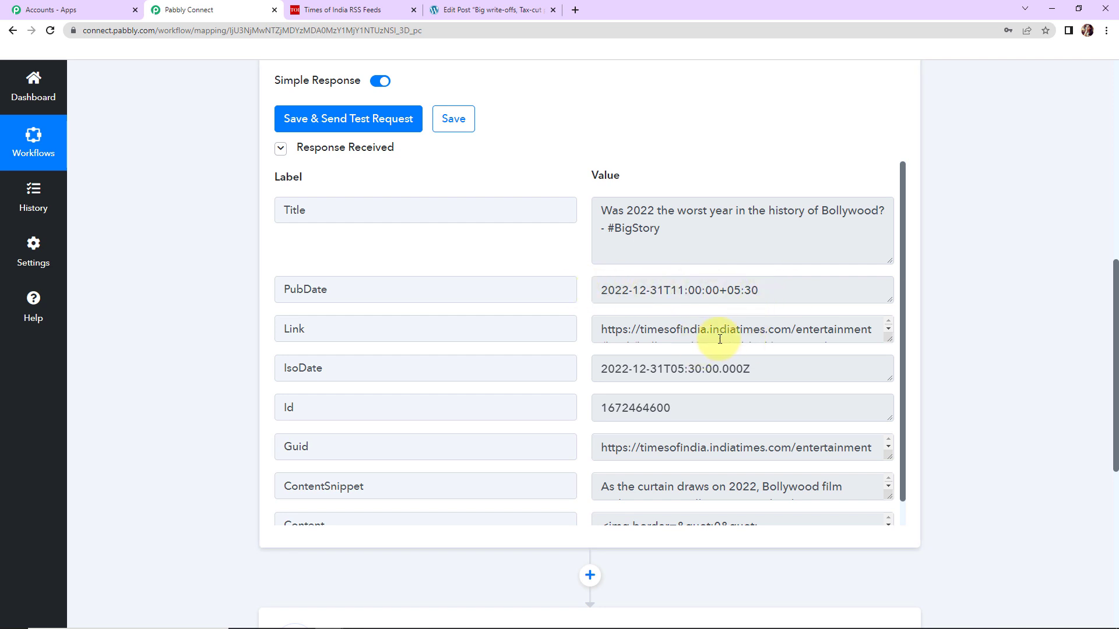
{"action": "left_click_drag", "start_coordinate": [891, 340], "coordinate": [893, 398]}
{"action": "left_click_drag", "start_coordinate": [903, 349], "coordinate": [910, 439]}
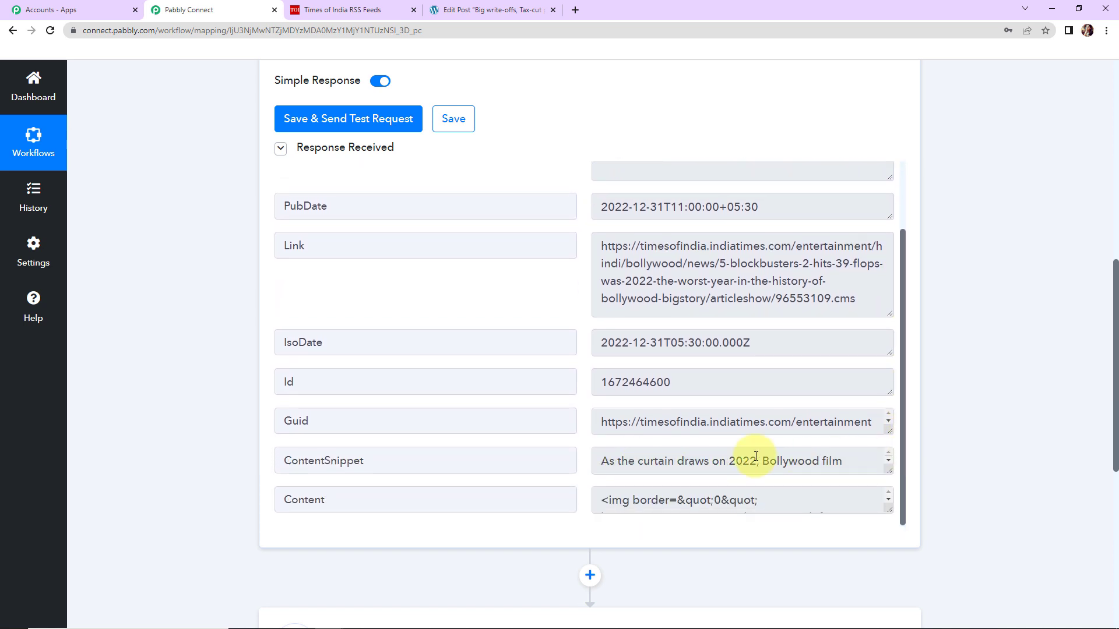
{"action": "left_click_drag", "start_coordinate": [888, 471], "coordinate": [887, 527]}
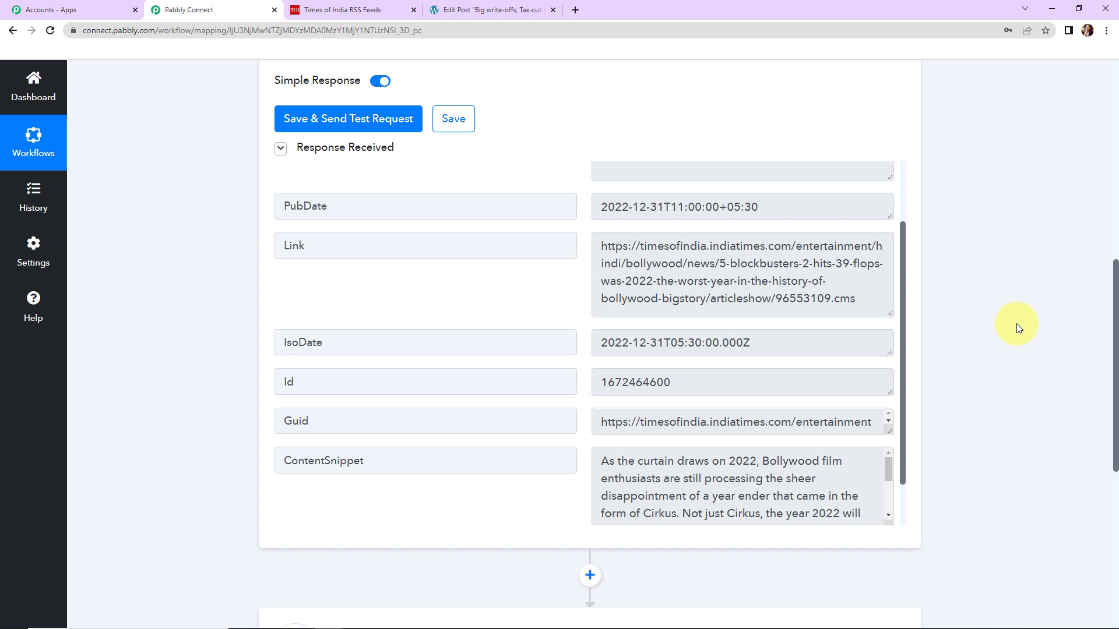
{"action": "left_click_drag", "start_coordinate": [1115, 276], "coordinate": [1112, 418]}
{"action": "left_click", "coordinate": [460, 251]}
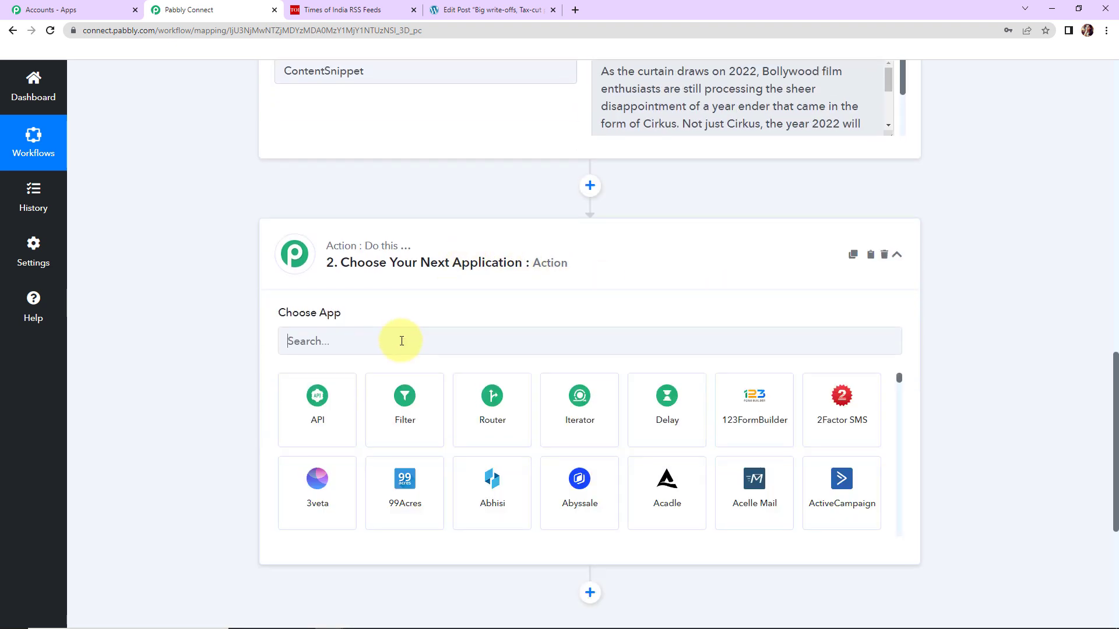
Set the action to WordPress Create a Post and add a new WordPress connection
{"action": "type", "text": "wordp"}
{"action": "left_click", "coordinate": [331, 393]}
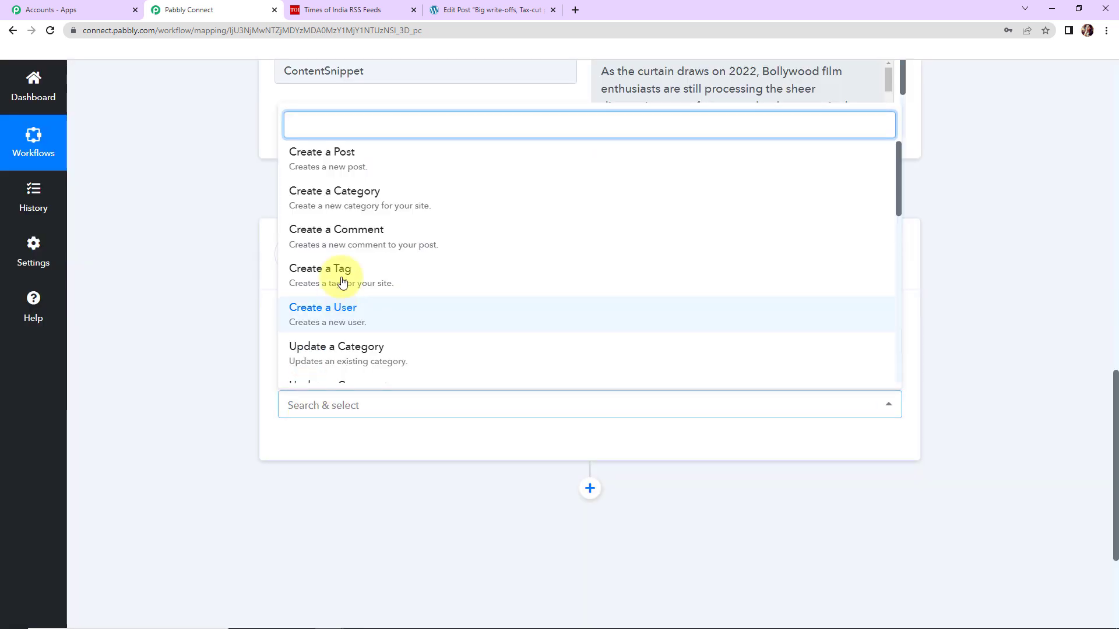
{"action": "left_click", "coordinate": [349, 166]}
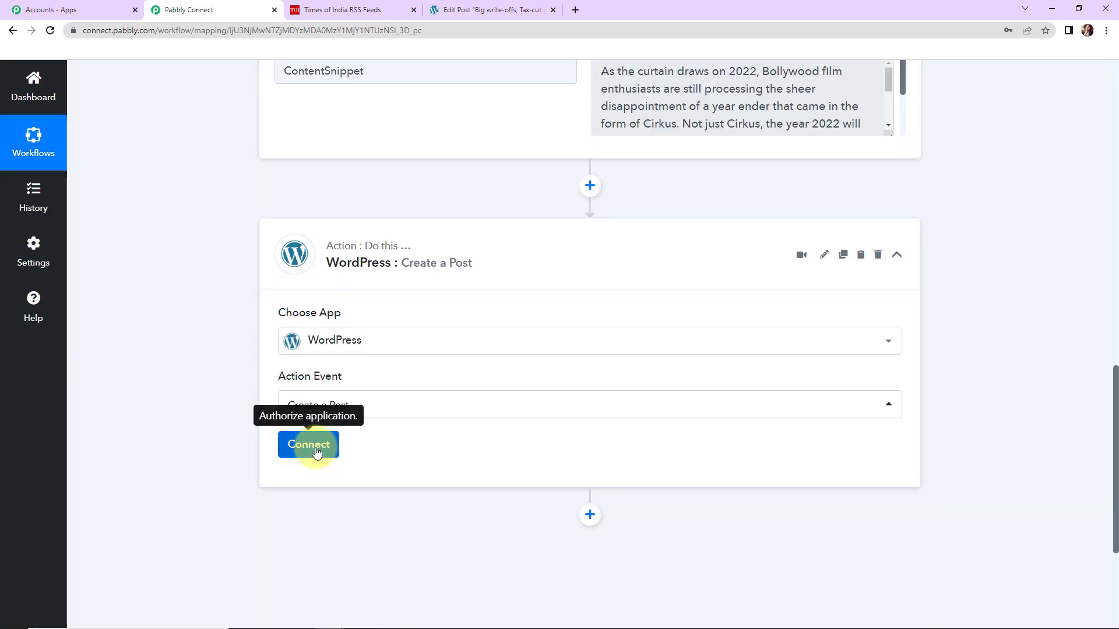
{"action": "left_click", "coordinate": [315, 448]}
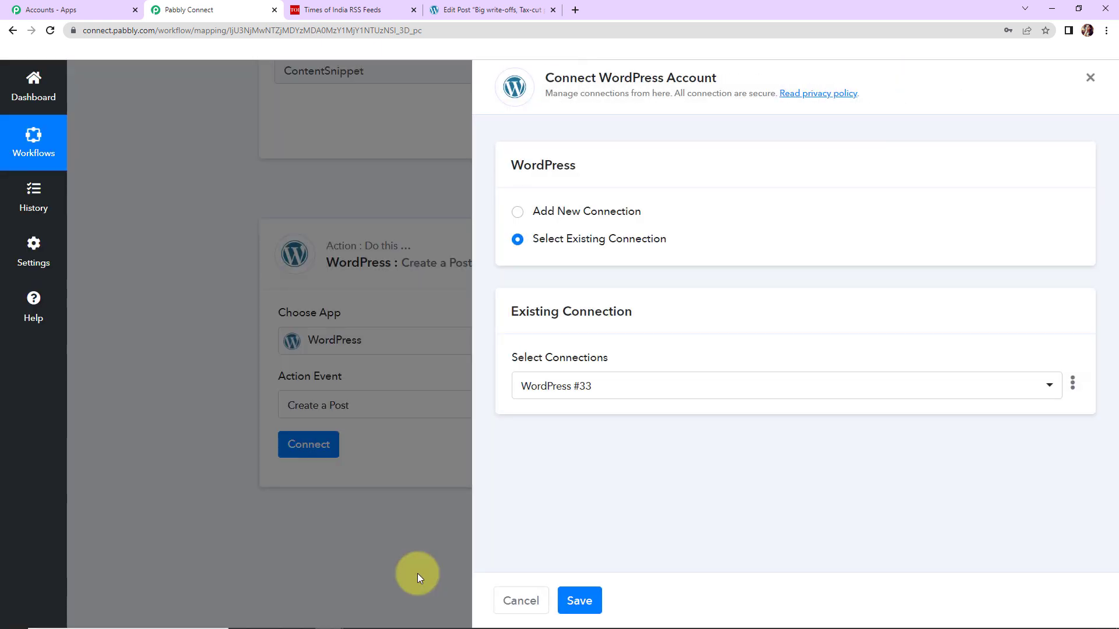
{"action": "left_click_drag", "start_coordinate": [600, 78], "coordinate": [726, 85]}
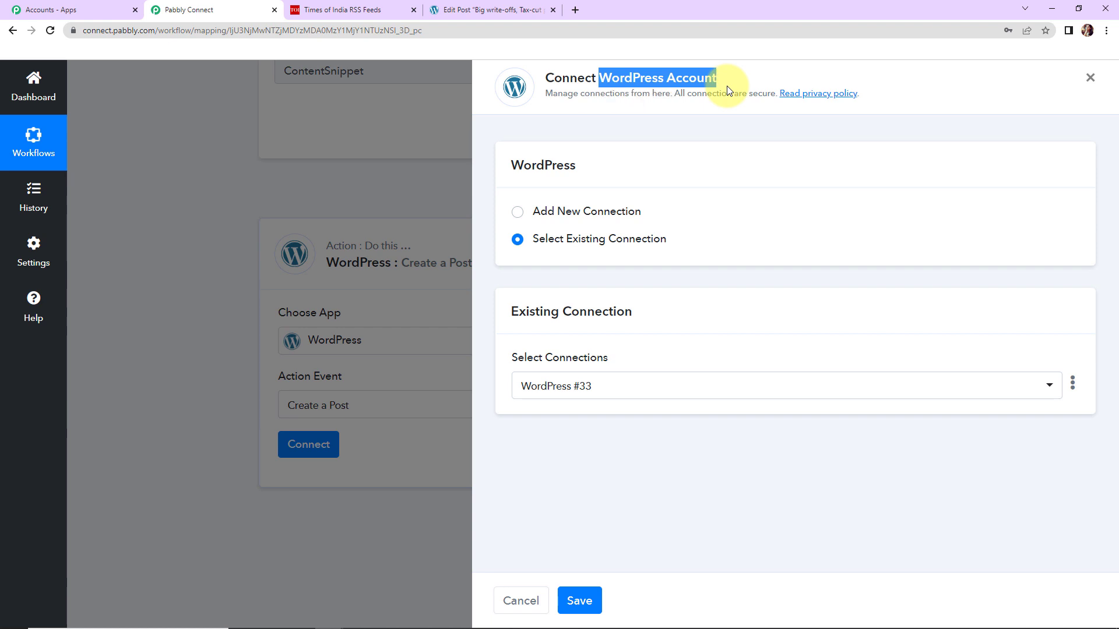
{"action": "left_click", "coordinate": [519, 214]}
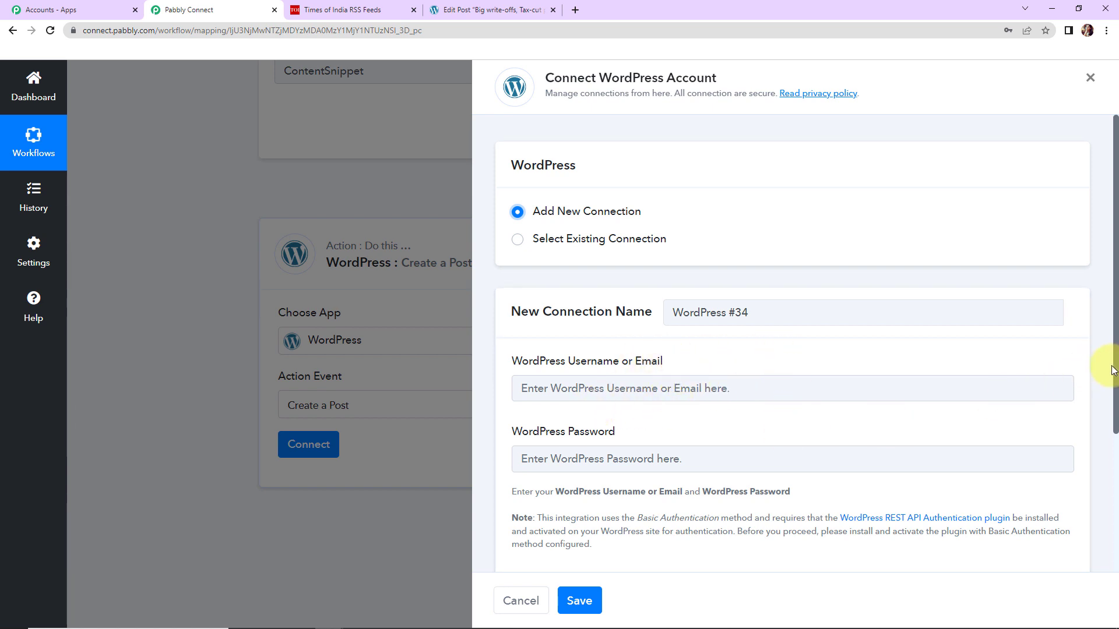
{"action": "left_click_drag", "start_coordinate": [1113, 373], "coordinate": [1113, 439]}
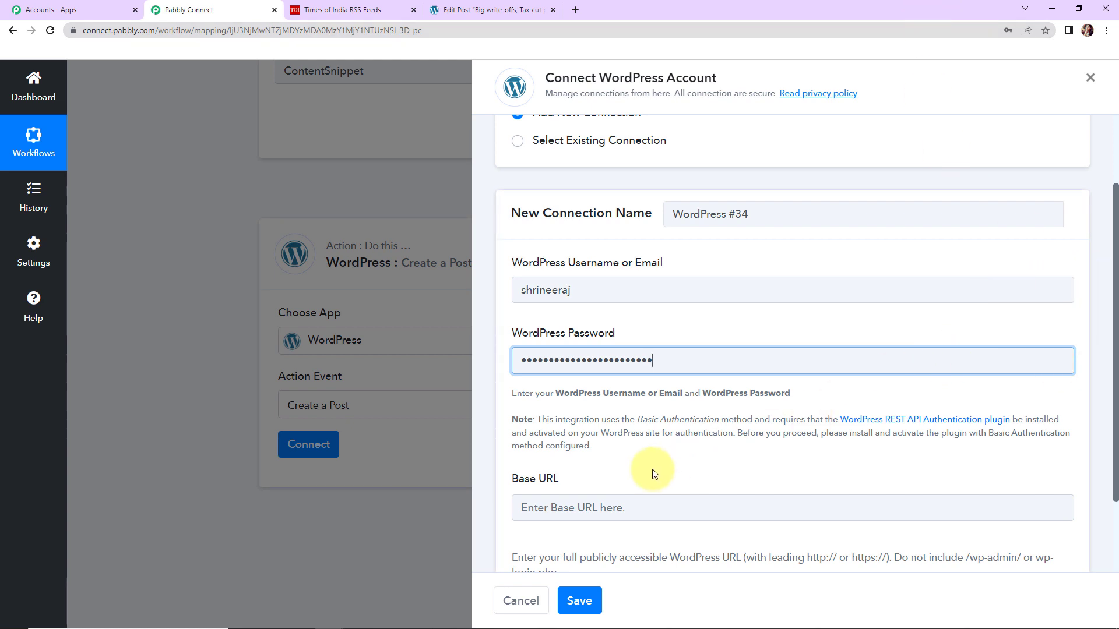
{"action": "left_click", "coordinate": [467, 11]}
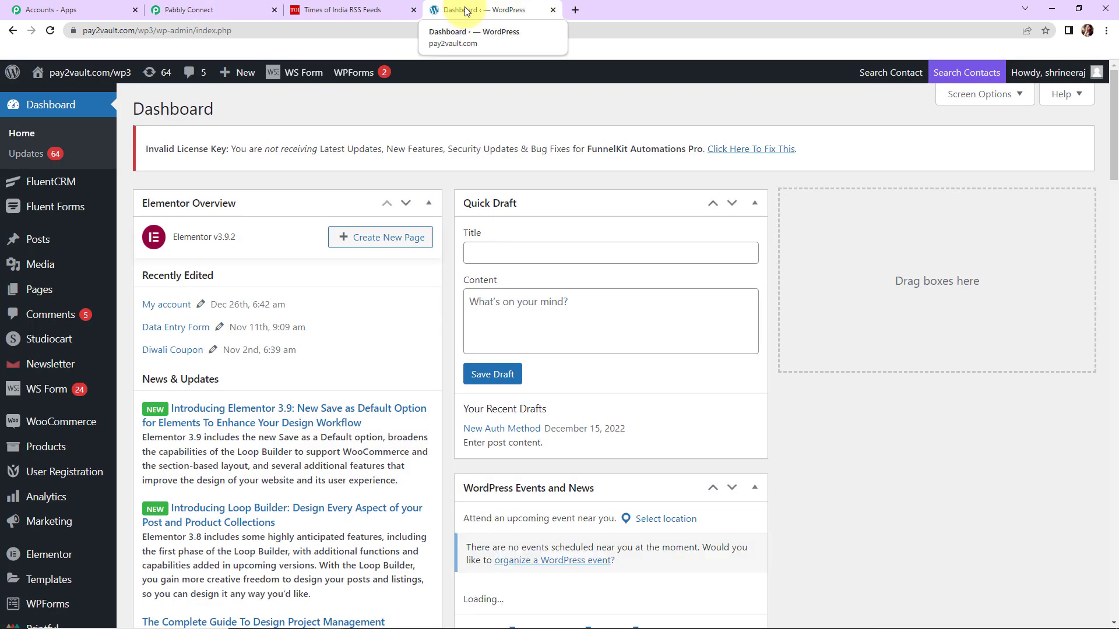
{"action": "double_click", "coordinate": [104, 33]}
{"action": "double_click", "coordinate": [90, 30]}
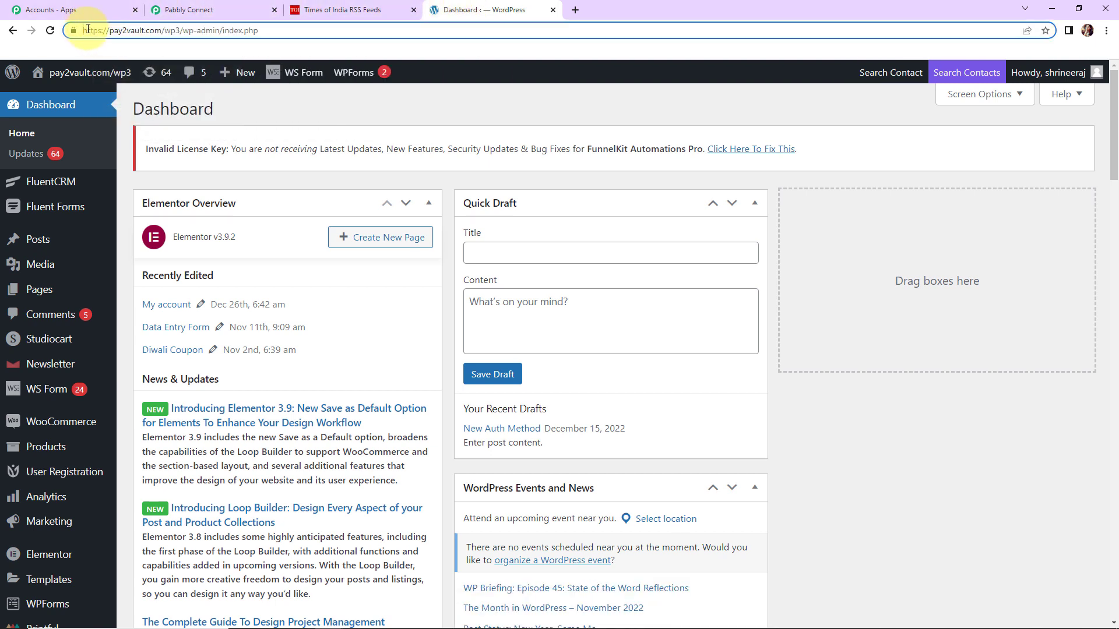
{"action": "left_click_drag", "start_coordinate": [114, 31], "coordinate": [181, 30]}
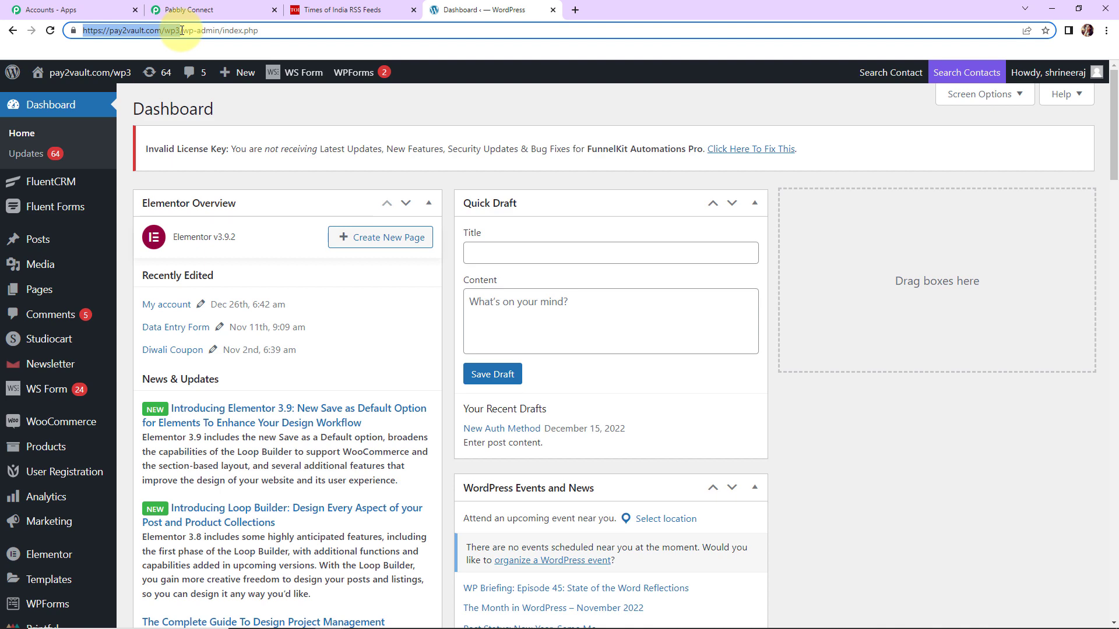
{"action": "right_click", "coordinate": [164, 30]}
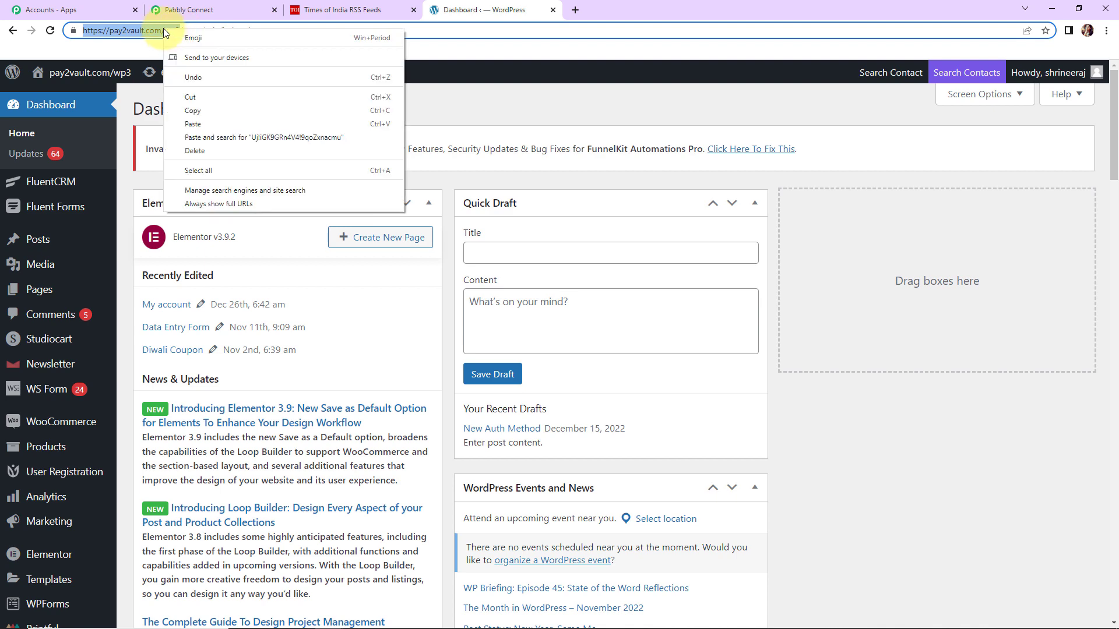
{"action": "left_click", "coordinate": [189, 111]}
{"action": "left_click", "coordinate": [233, 9]}
{"action": "left_click", "coordinate": [570, 510]}
{"action": "key", "text": "ctrl+v"}
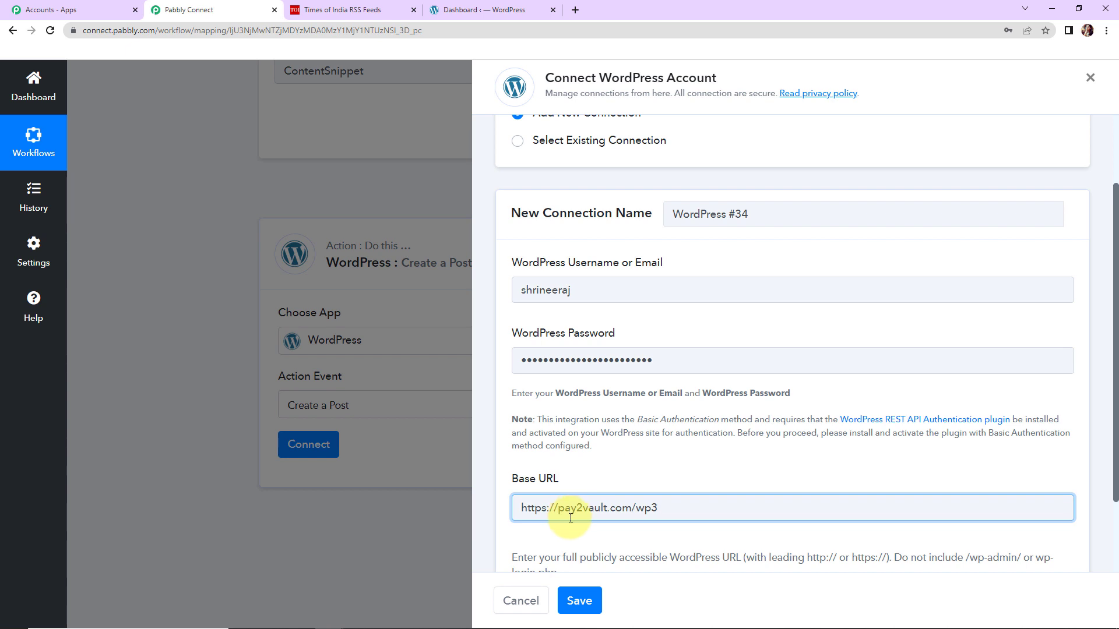
Save the WordPress connection and keep Posts as the post type
{"action": "left_click", "coordinate": [578, 601]}
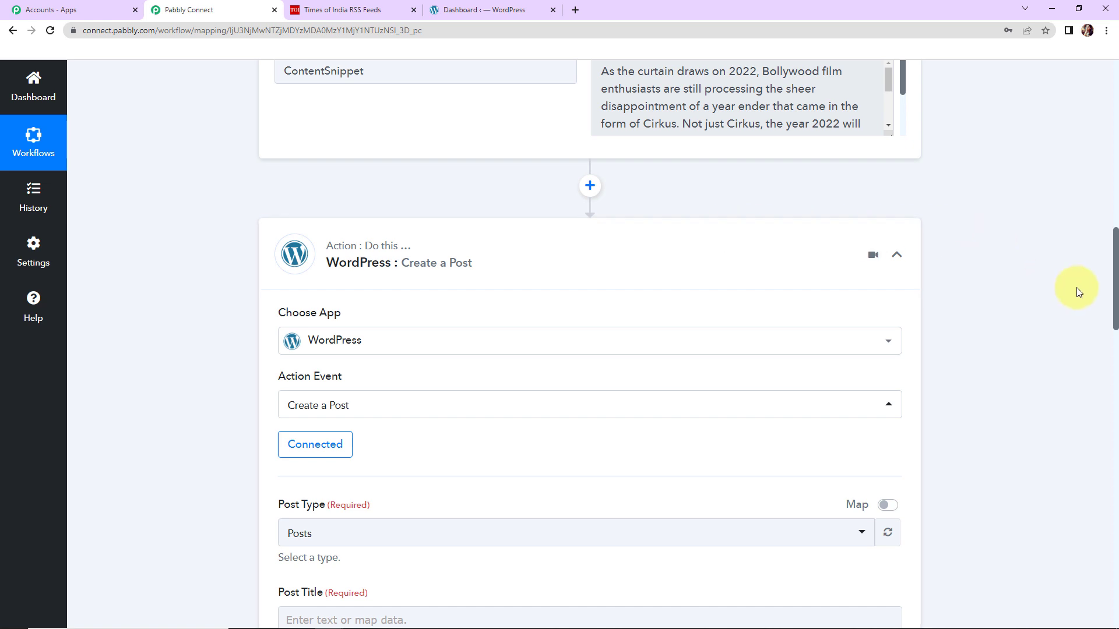
{"action": "scroll", "coordinate": [1058, 288], "scroll_direction": "down", "scroll_amount": 7}
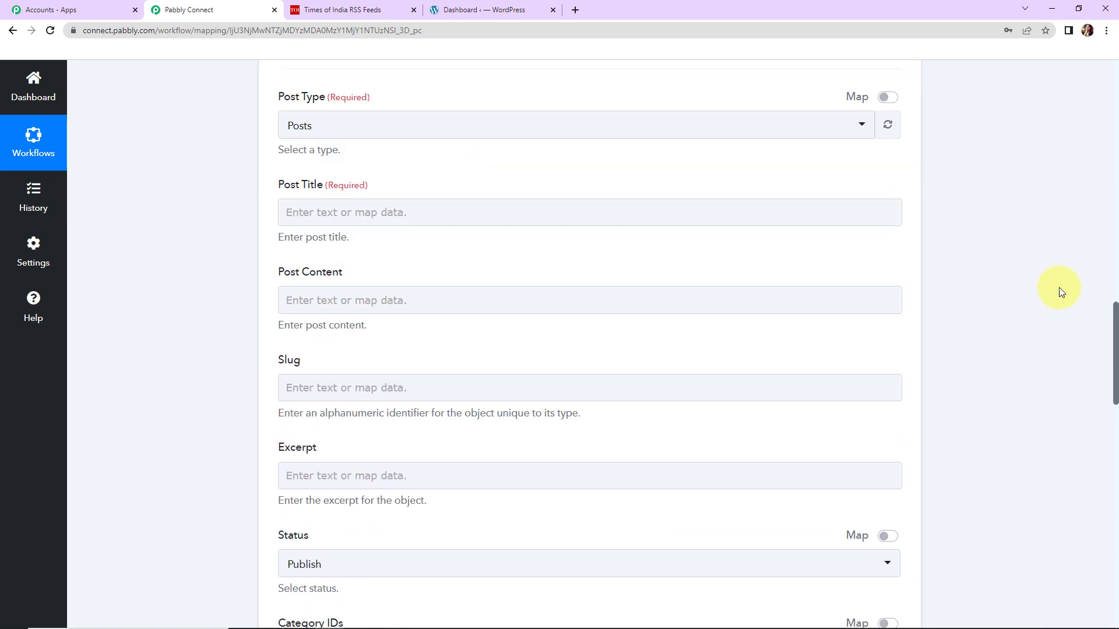
{"action": "left_click", "coordinate": [334, 132]}
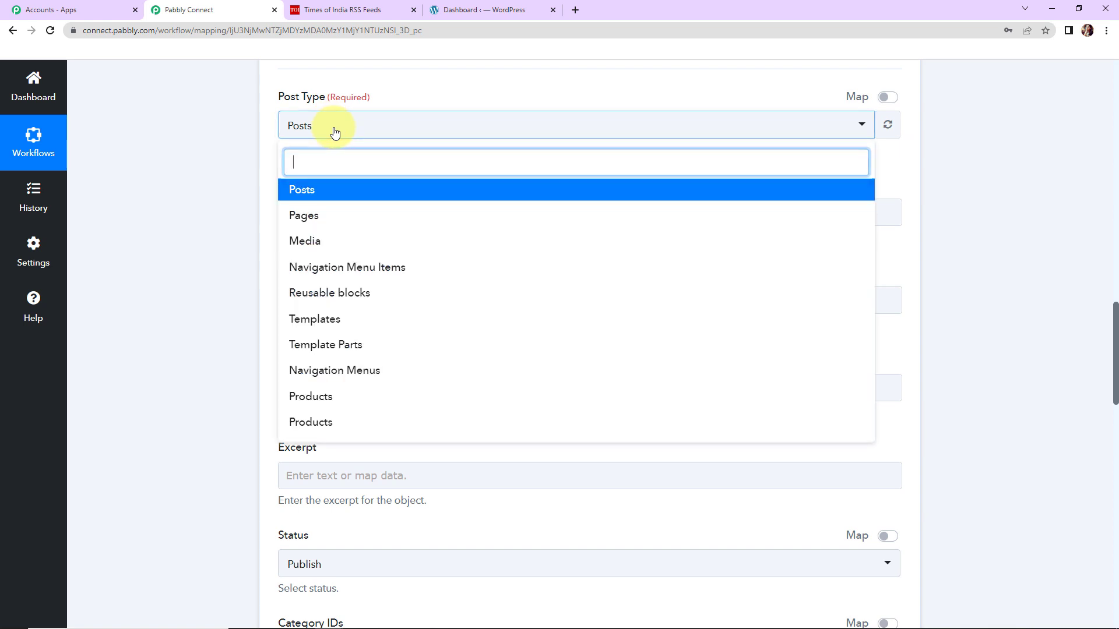
{"action": "left_click", "coordinate": [311, 194]}
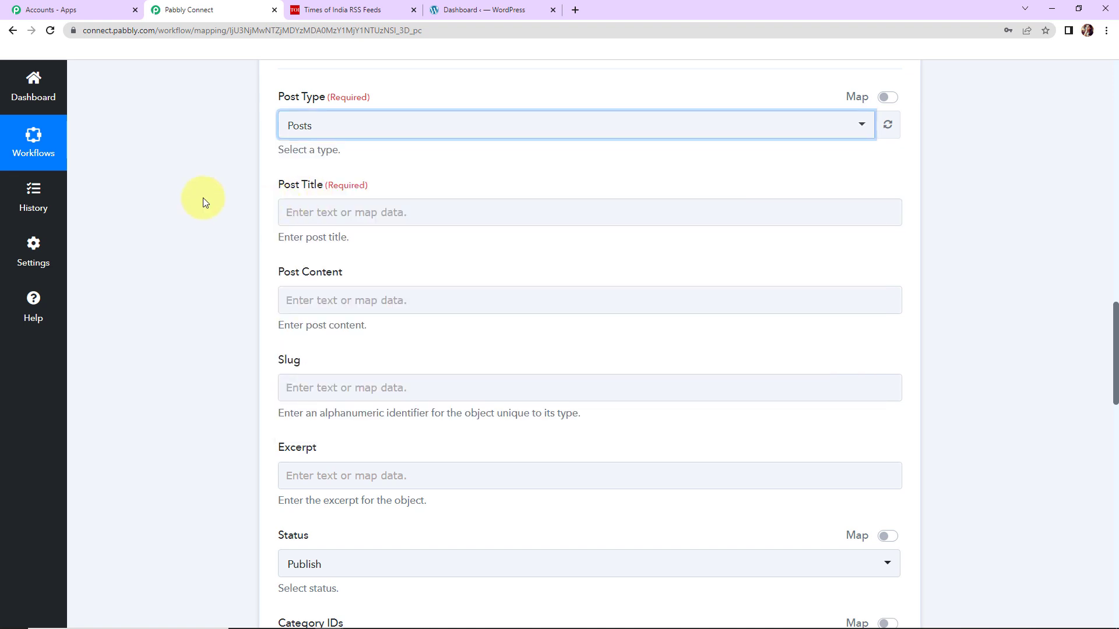
{"action": "scroll", "coordinate": [243, 278], "scroll_direction": "up", "scroll_amount": 1}
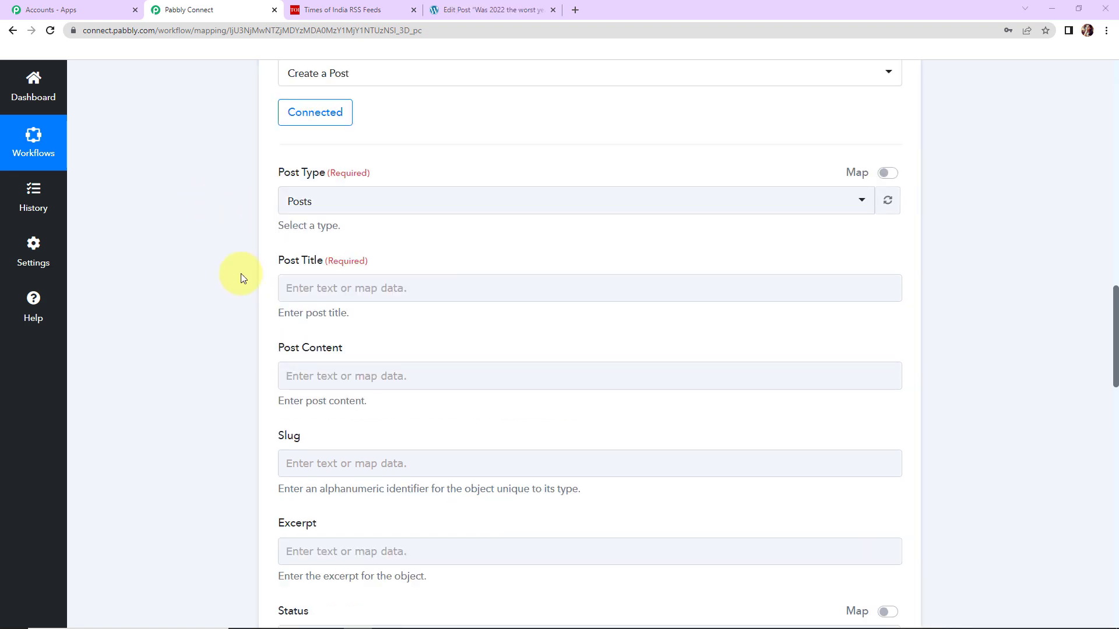
Map the RSS Title into Post Title
{"action": "left_click", "coordinate": [312, 288]}
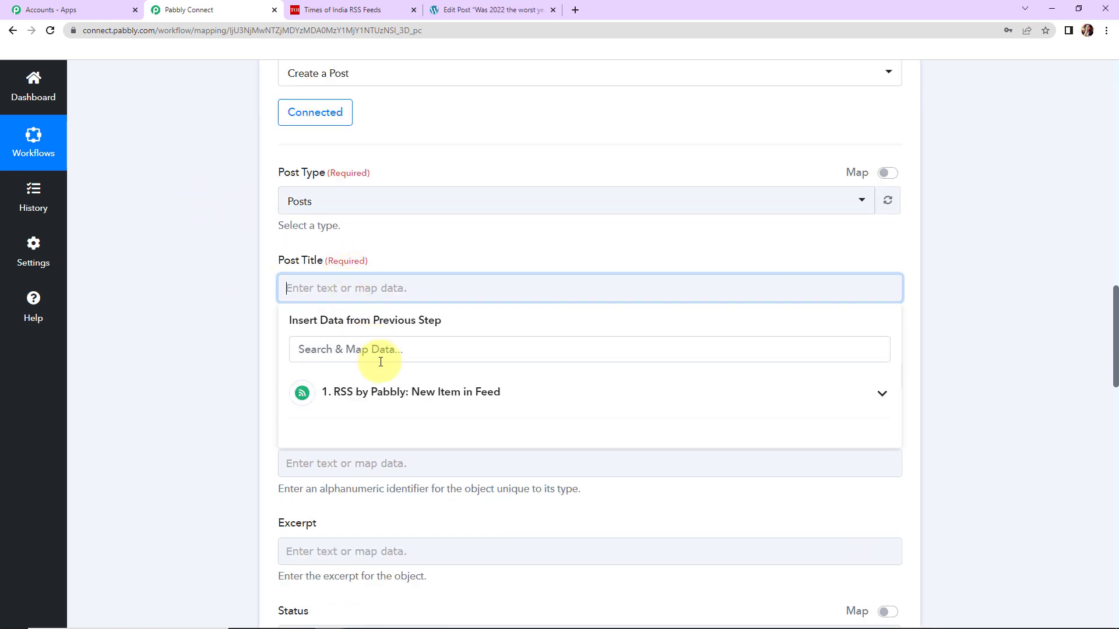
{"action": "left_click", "coordinate": [364, 401]}
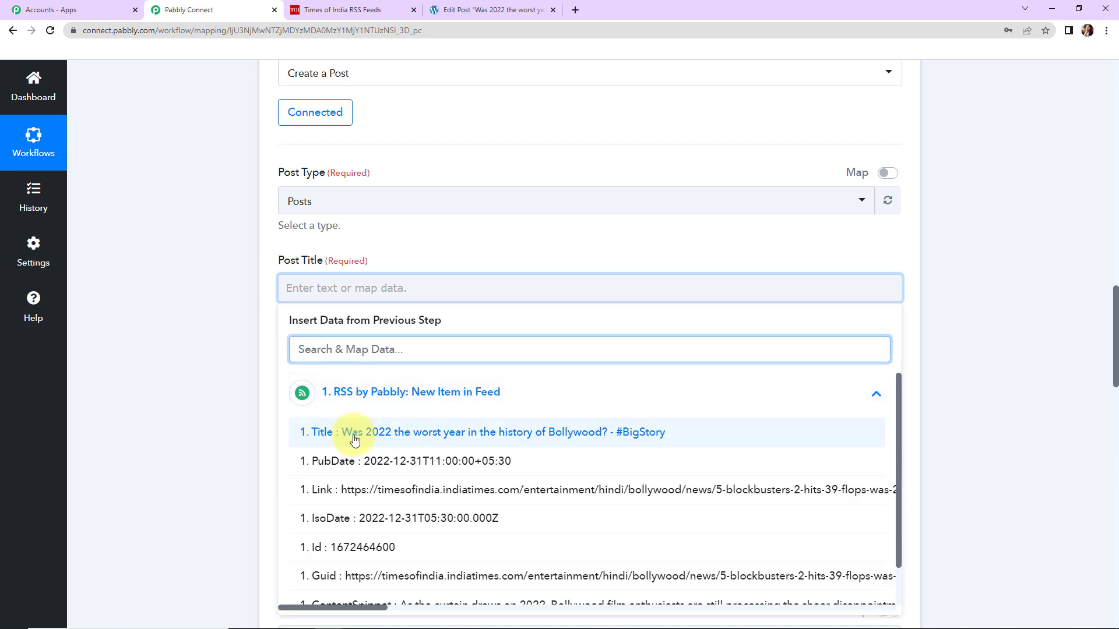
{"action": "left_click", "coordinate": [322, 428]}
{"action": "left_click", "coordinate": [204, 377]}
Fill Post Content with the RSS ContentSnippet followed by an empty <a href=""></a> tag
{"action": "scroll", "coordinate": [204, 379], "scroll_direction": "down", "scroll_amount": 2}
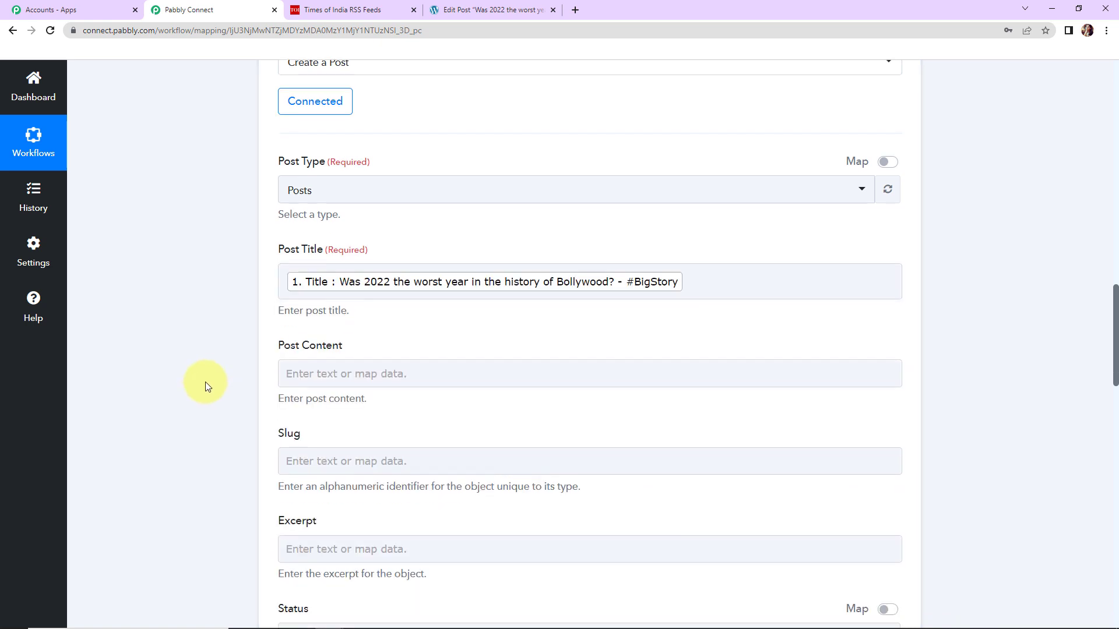
{"action": "left_click", "coordinate": [313, 249]}
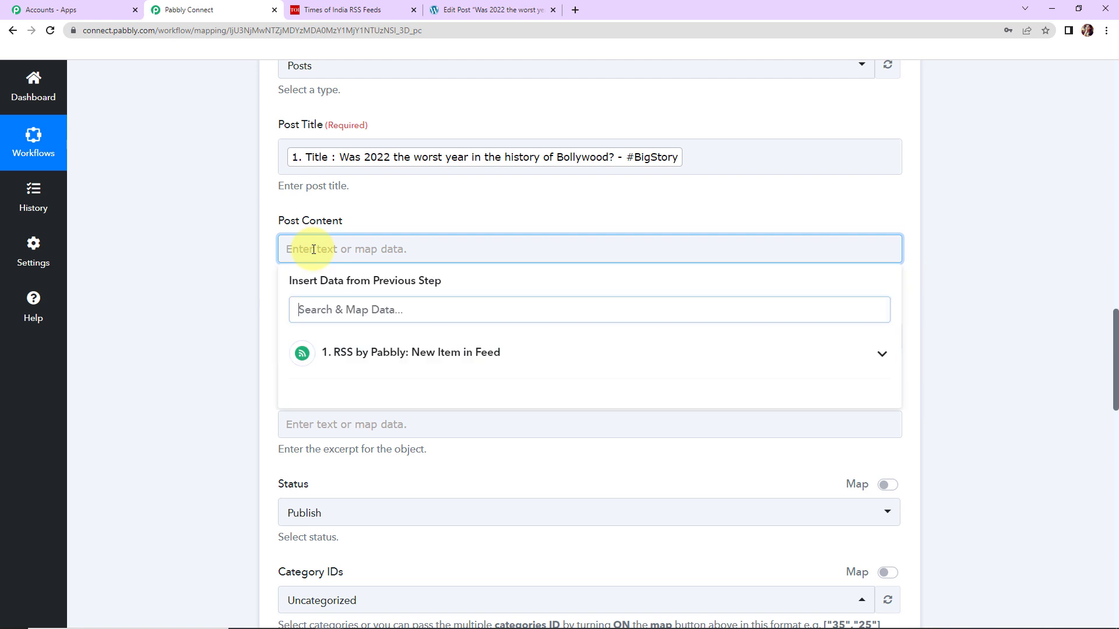
{"action": "left_click", "coordinate": [327, 352]}
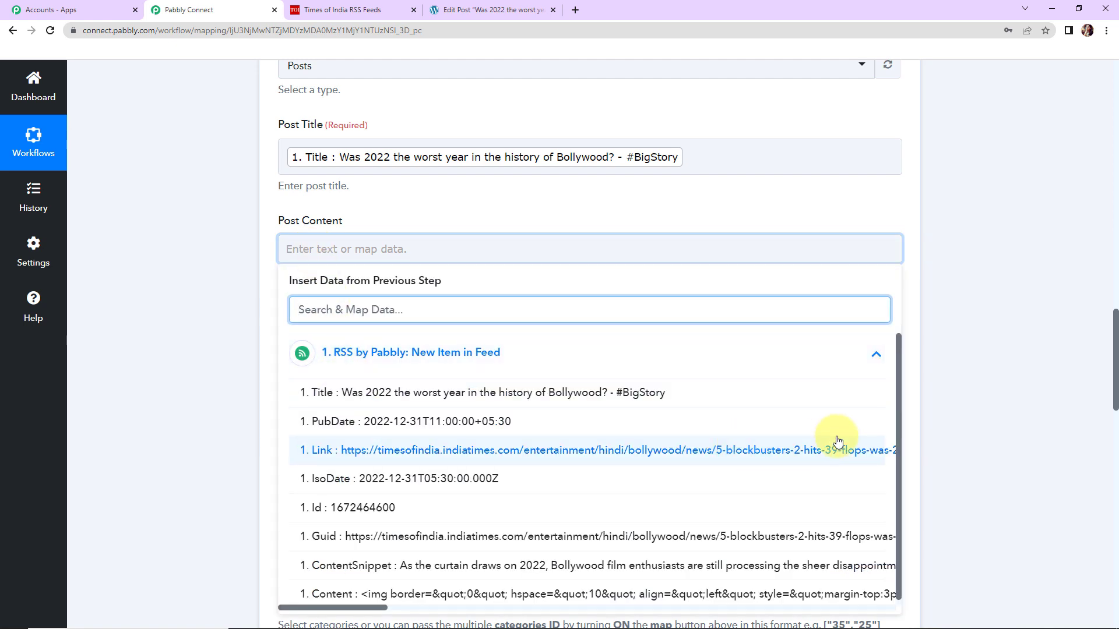
{"action": "left_click_drag", "start_coordinate": [897, 378], "coordinate": [902, 438]}
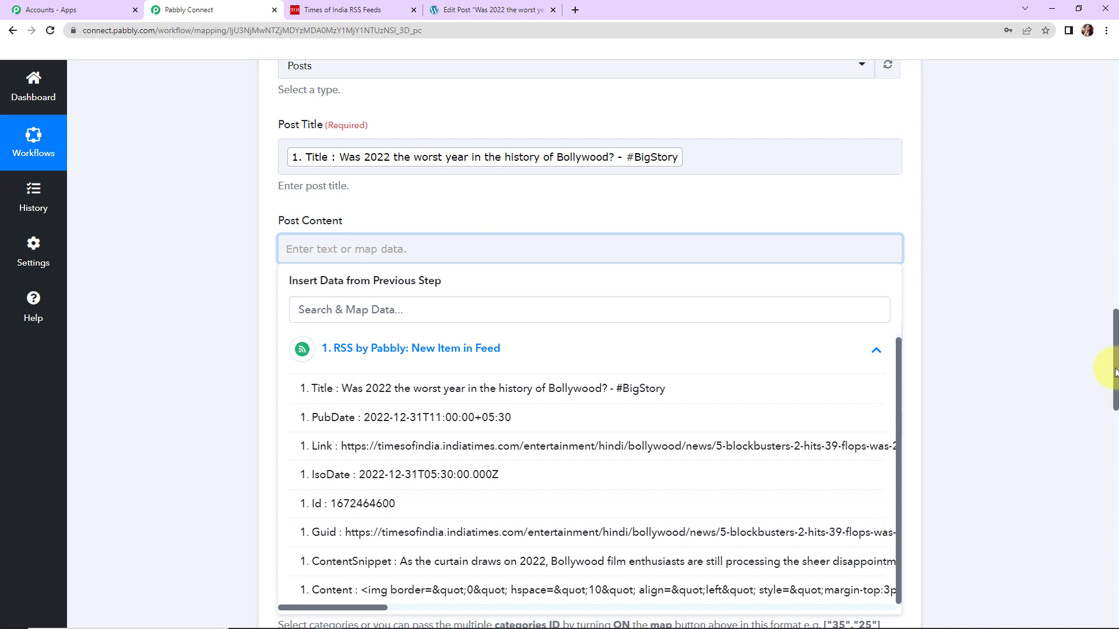
{"action": "scroll", "coordinate": [370, 489], "scroll_direction": "down", "scroll_amount": 2}
{"action": "left_click", "coordinate": [327, 444]}
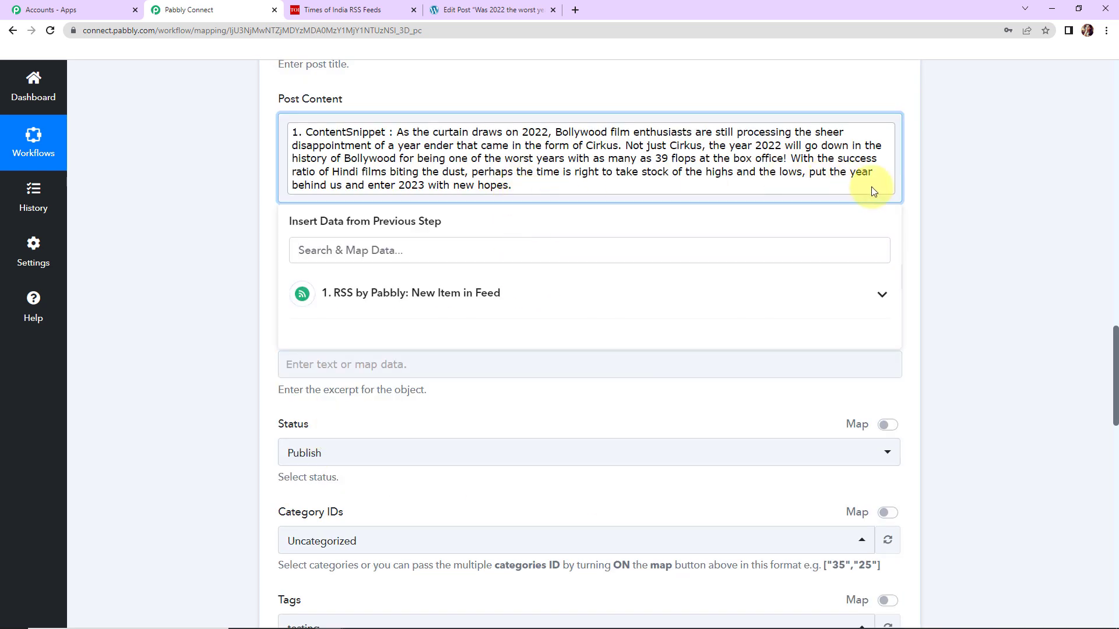
{"action": "key", "text": "Return"}
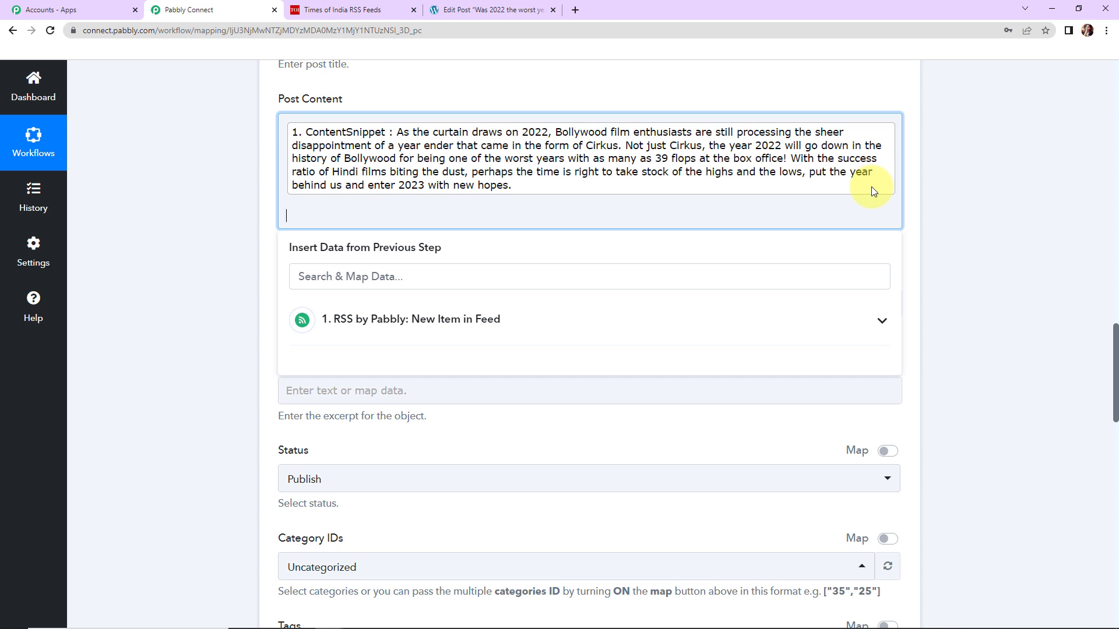
{"action": "key", "text": "ctrl+v"}
Complete the link tag with the RSS Link as href and the RSS Title as its text
{"action": "left_click", "coordinate": [335, 217]}
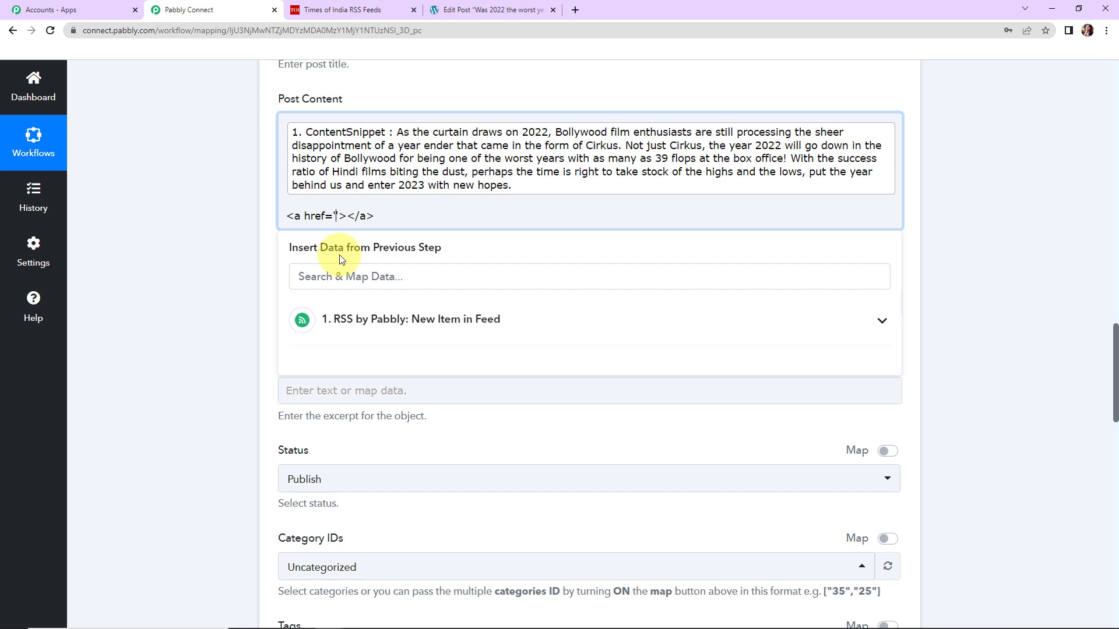
{"action": "left_click", "coordinate": [382, 325]}
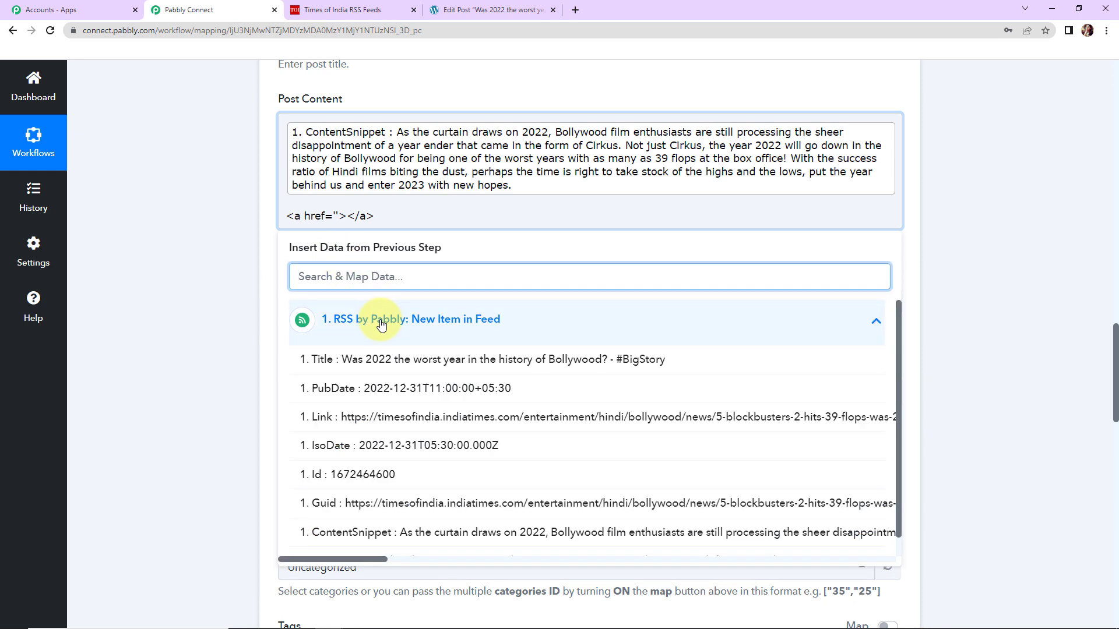
{"action": "left_click", "coordinate": [355, 417]}
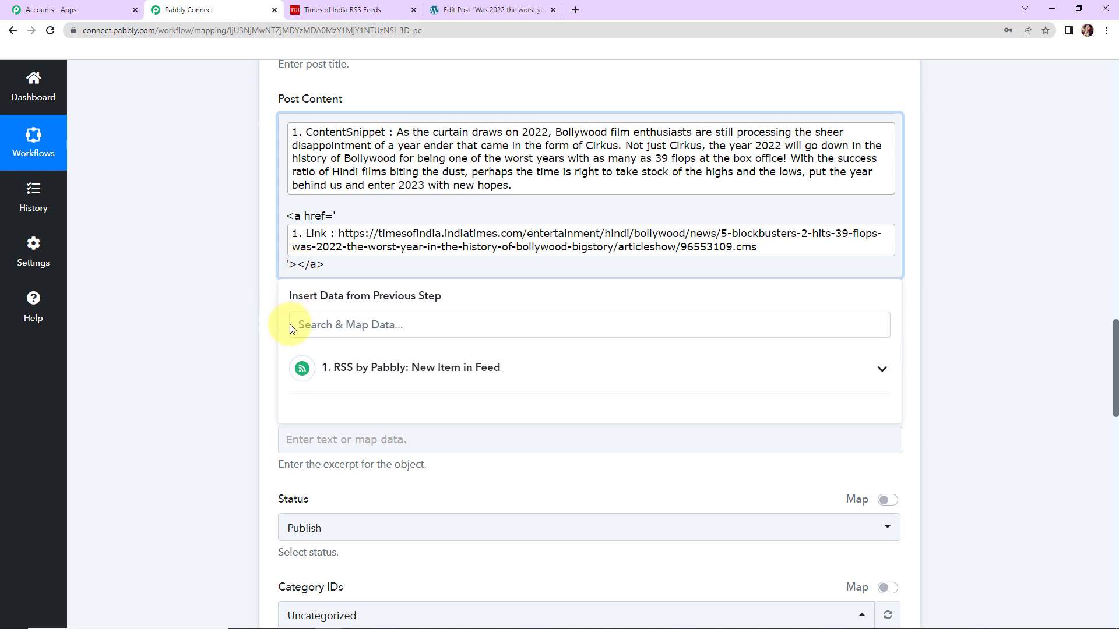
{"action": "left_click", "coordinate": [375, 367]}
{"action": "left_click", "coordinate": [367, 408]}
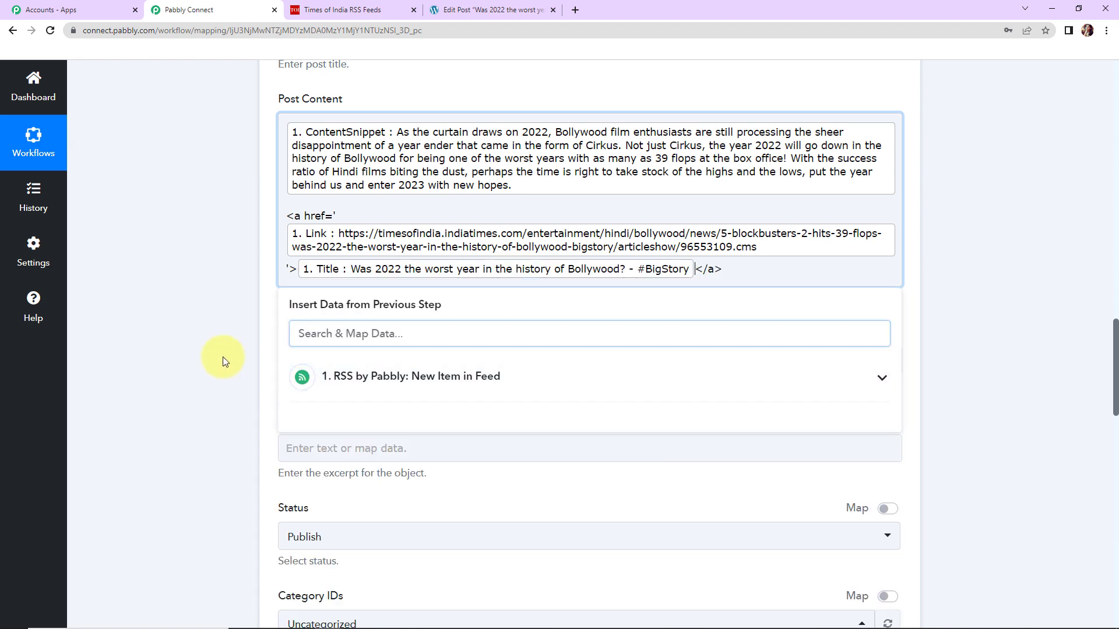
{"action": "left_click", "coordinate": [198, 339]}
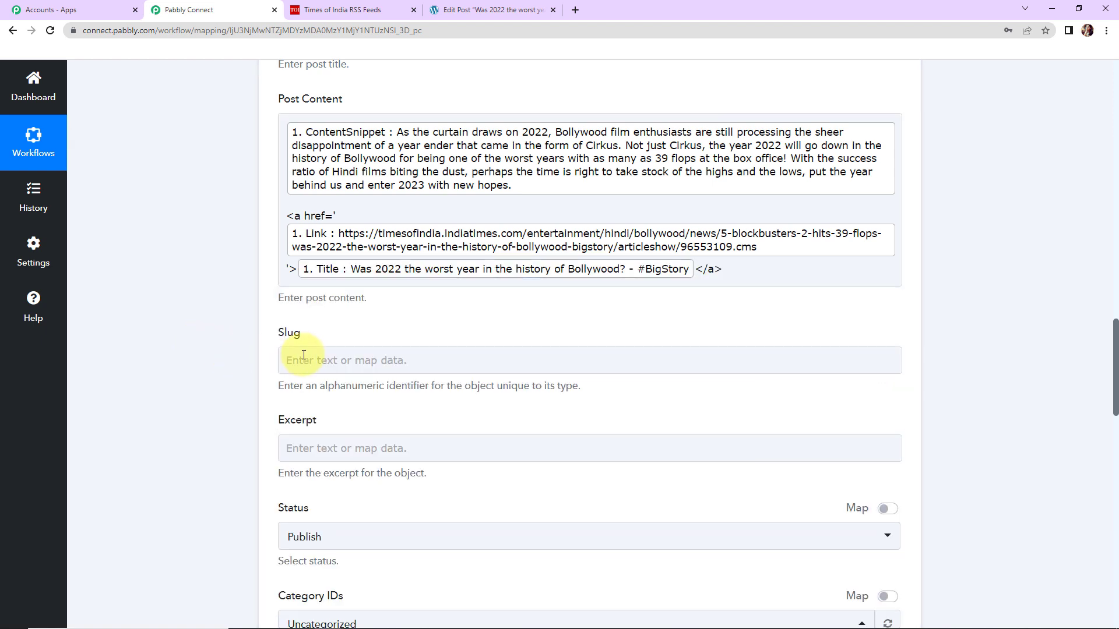
Set the post category to Uncategorized and add the tag testing
{"action": "left_click_drag", "start_coordinate": [1116, 335], "coordinate": [1116, 359]}
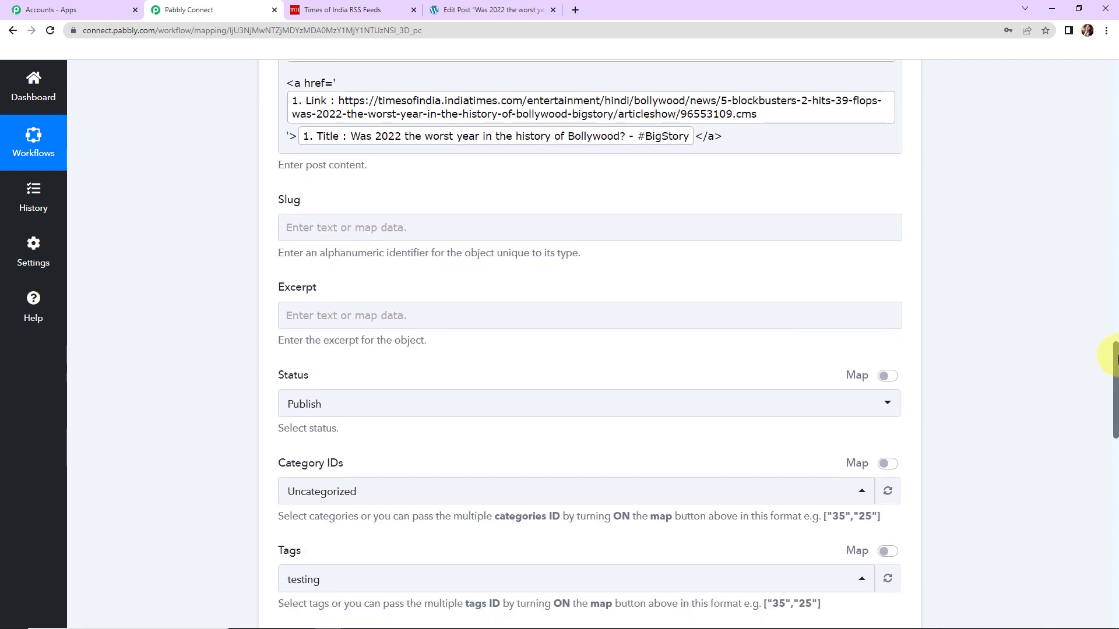
{"action": "left_click_drag", "start_coordinate": [1116, 359], "coordinate": [1116, 415]}
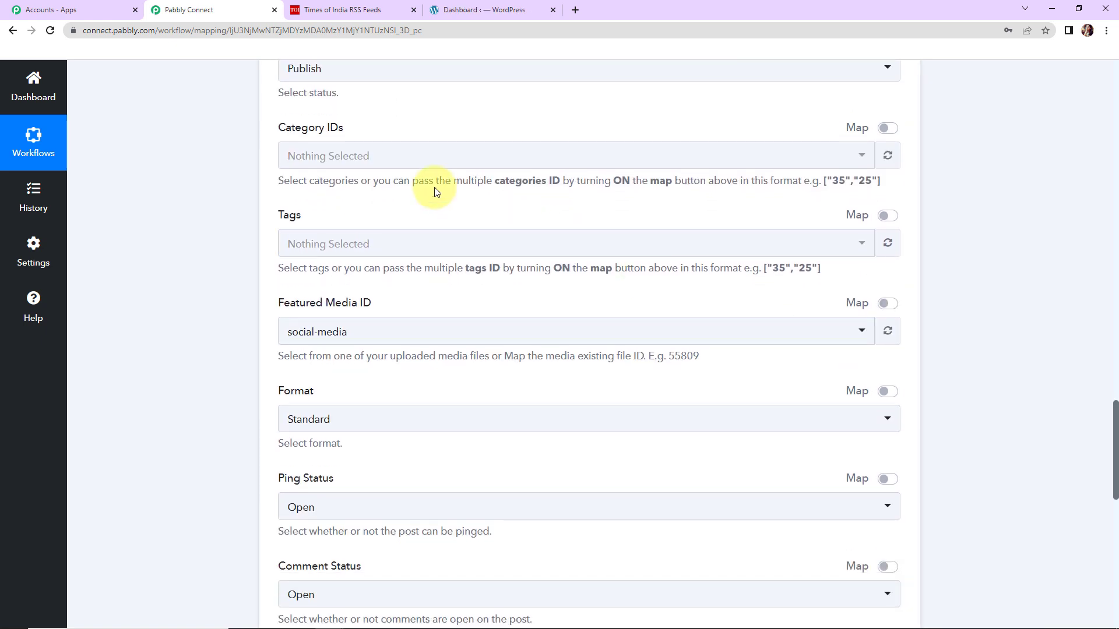
{"action": "left_click", "coordinate": [373, 162]}
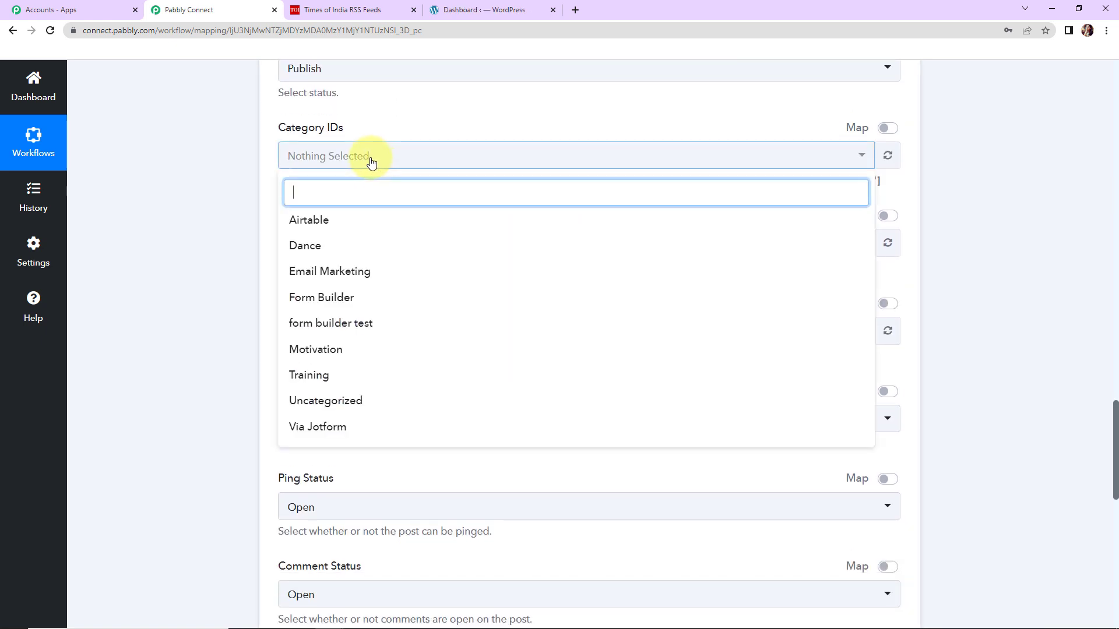
{"action": "left_click", "coordinate": [318, 405]}
{"action": "left_click", "coordinate": [155, 138]}
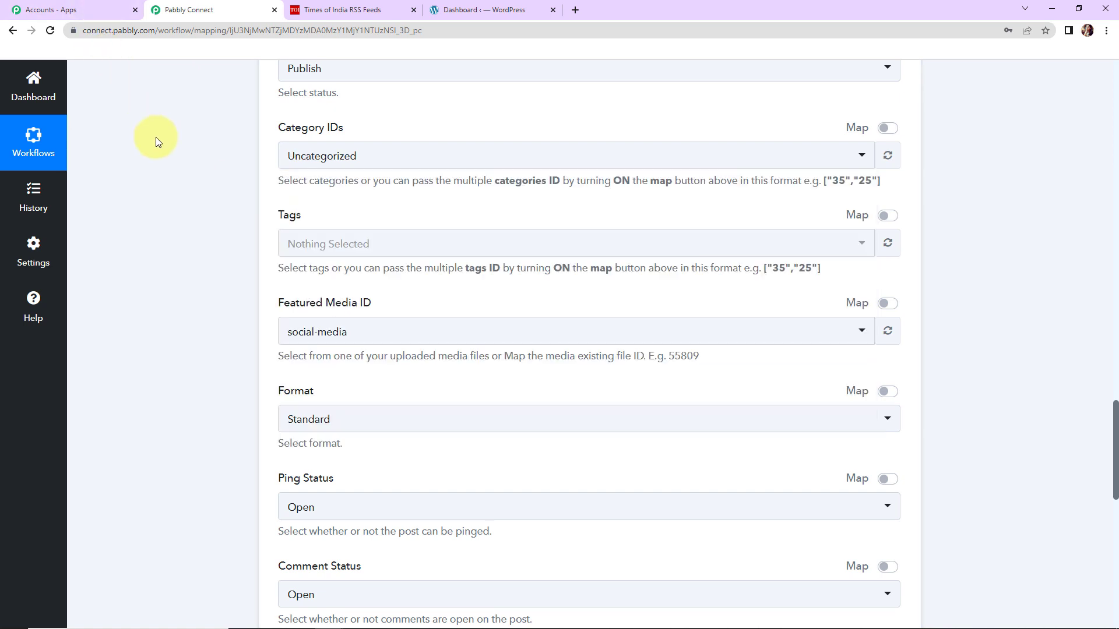
{"action": "left_click", "coordinate": [361, 245]}
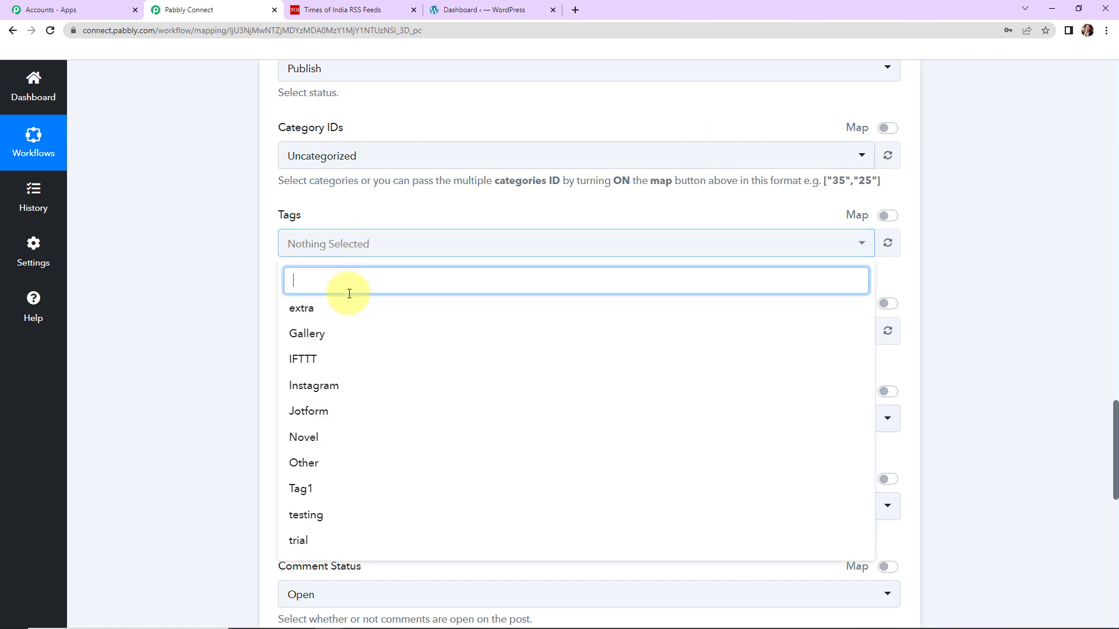
{"action": "left_click", "coordinate": [319, 516]}
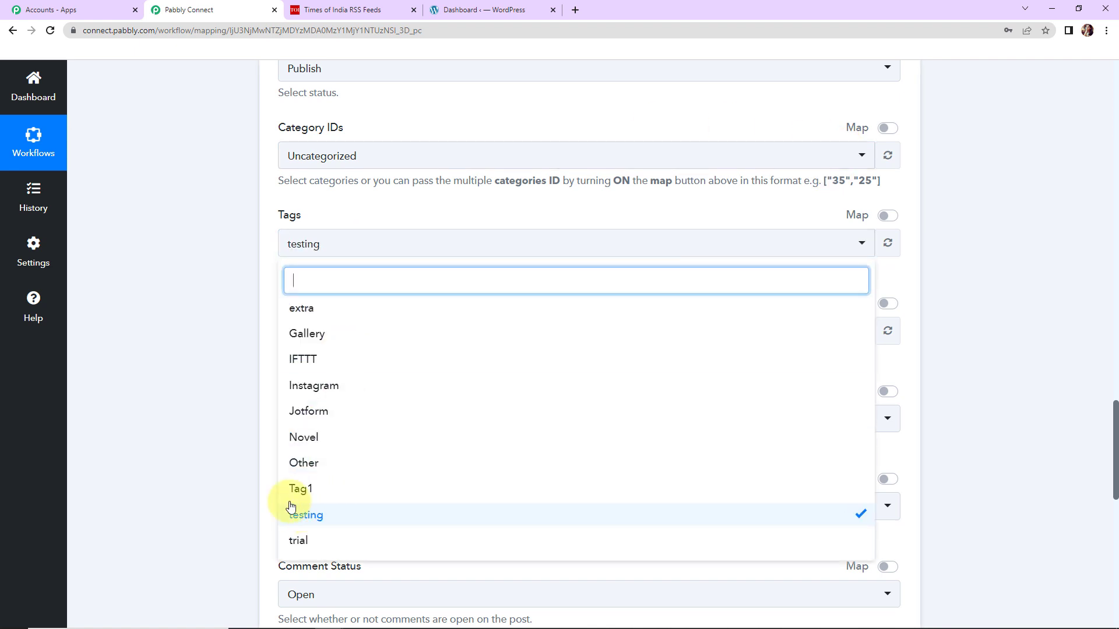
{"action": "left_click", "coordinate": [221, 426]}
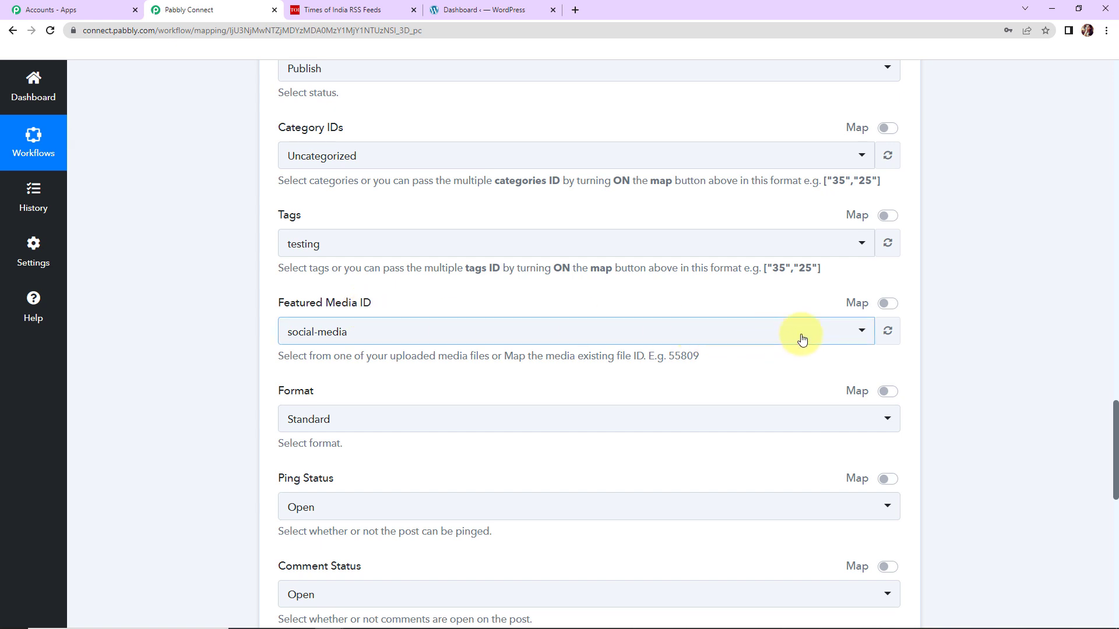
Switch Featured Media ID to mapped entry and clear its 57585 value
{"action": "left_click", "coordinate": [886, 303]}
{"action": "left_click_drag", "start_coordinate": [855, 323], "coordinate": [179, 337]}
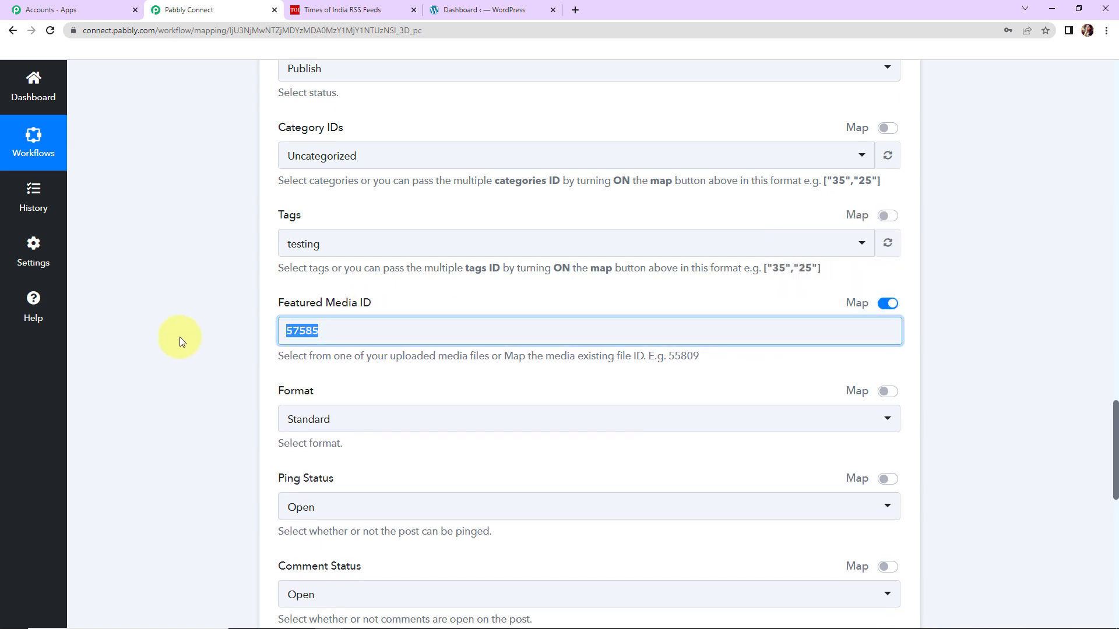
{"action": "key", "text": "BackSpace"}
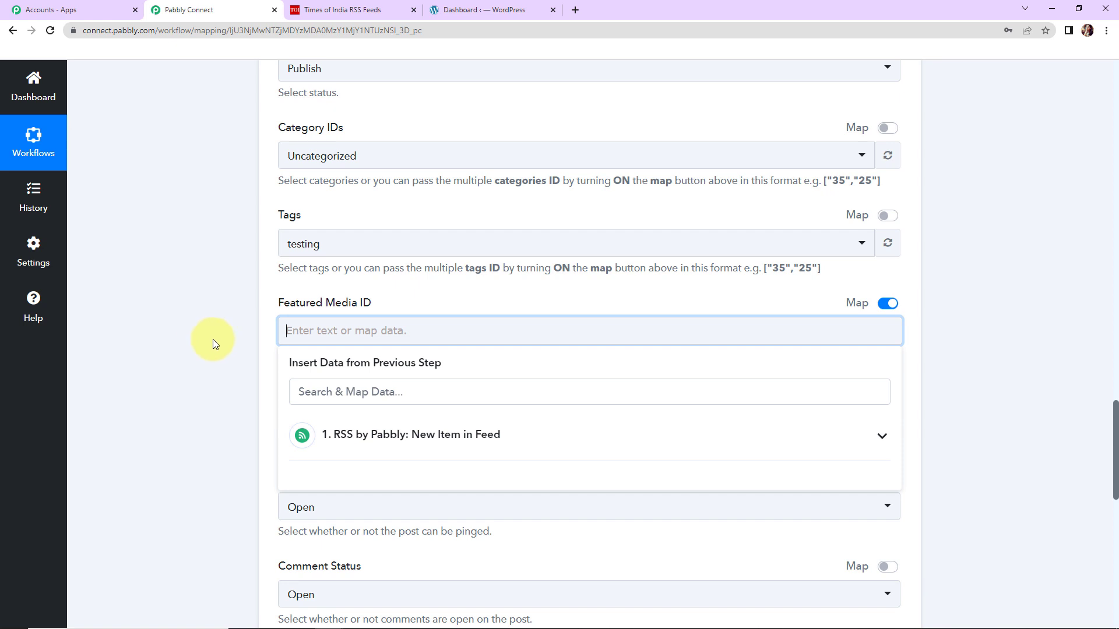
{"action": "left_click", "coordinate": [210, 341]}
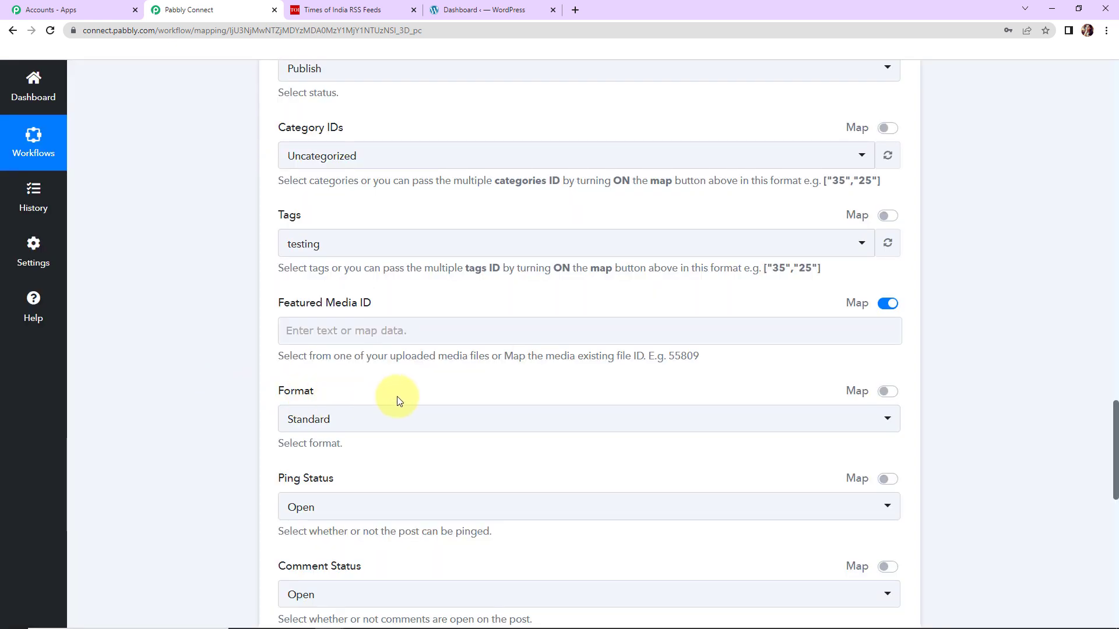
{"action": "scroll", "coordinate": [397, 397], "scroll_direction": "down", "scroll_amount": 2}
Keep the post format as Standard and change the Author ID to Admin
{"action": "left_click", "coordinate": [353, 288]}
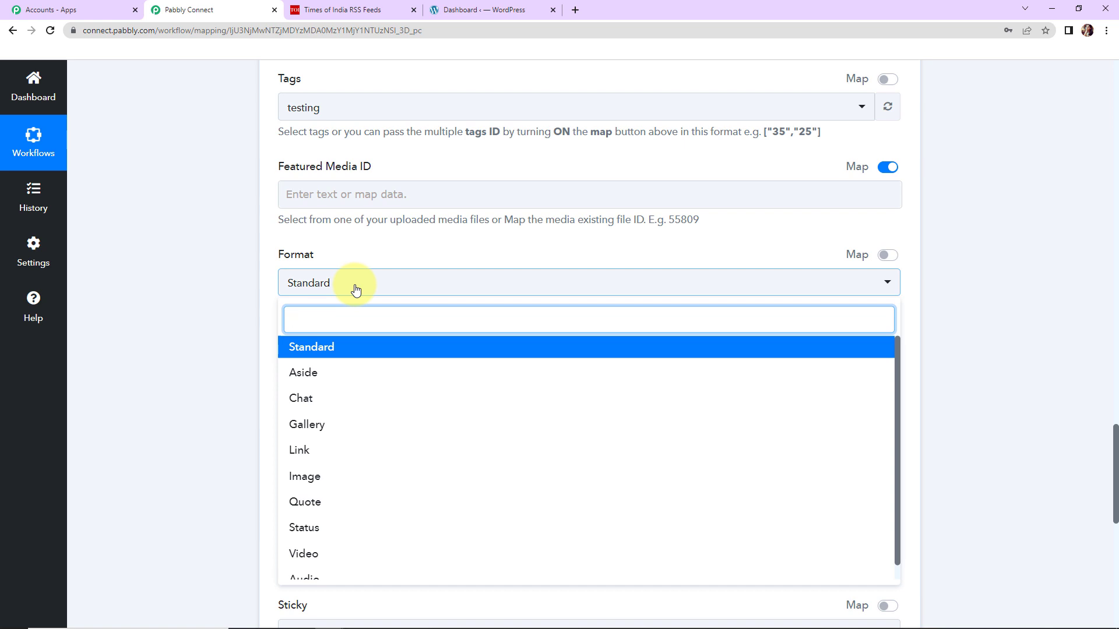
{"action": "left_click", "coordinate": [229, 304]}
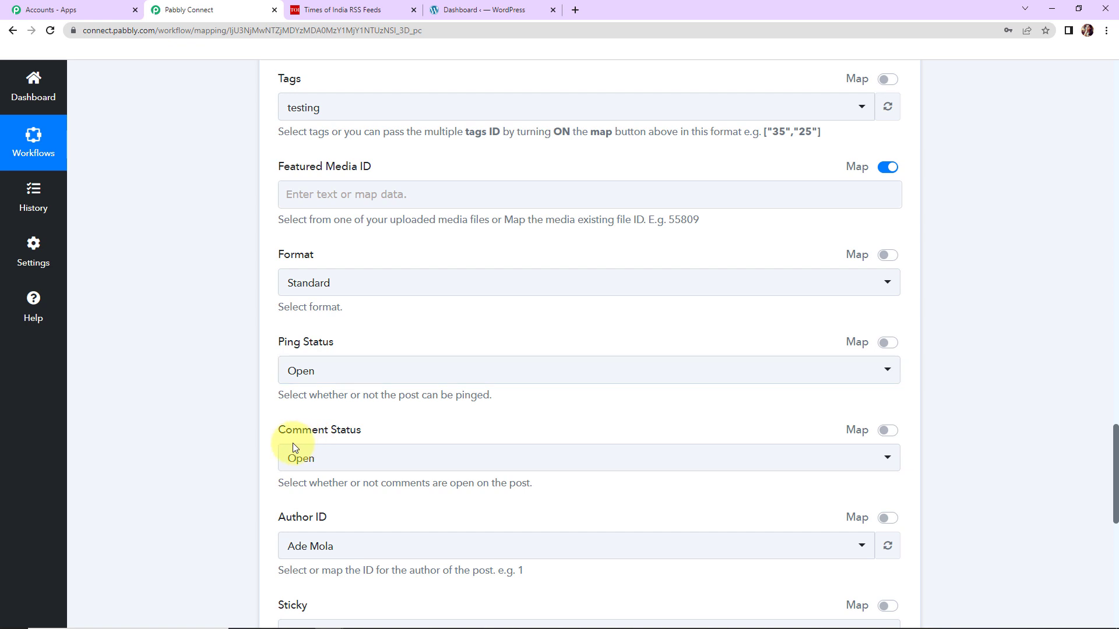
{"action": "left_click_drag", "start_coordinate": [1115, 440], "coordinate": [1114, 492]}
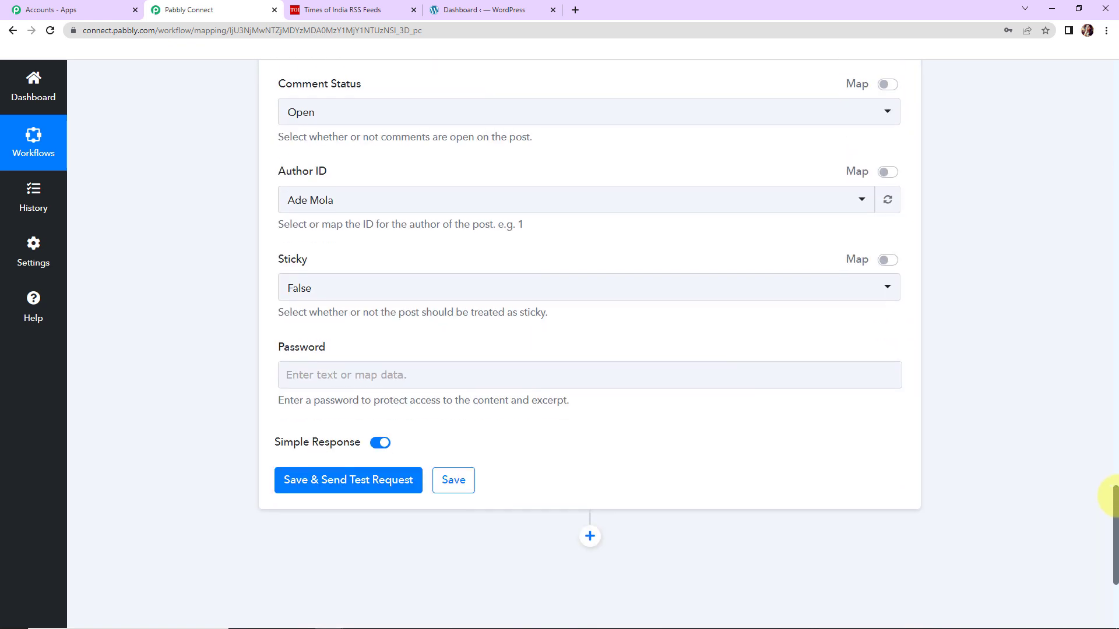
{"action": "left_click", "coordinate": [360, 208]}
{"action": "left_click", "coordinate": [312, 290]}
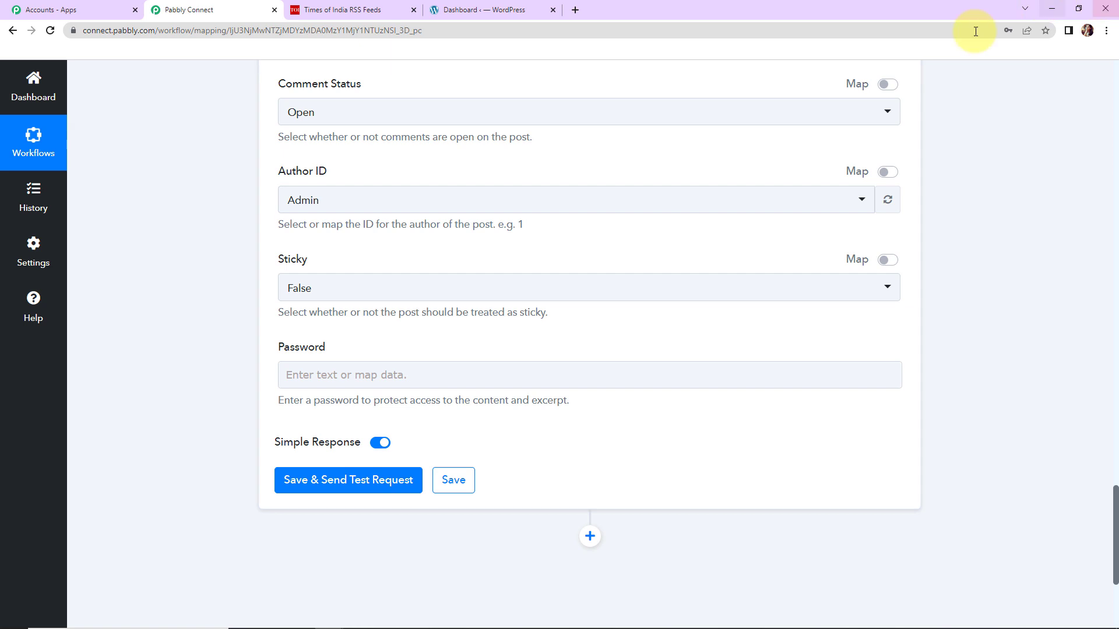
Save the action and send a test request, then review the response for post 57592
{"action": "left_click", "coordinate": [374, 489]}
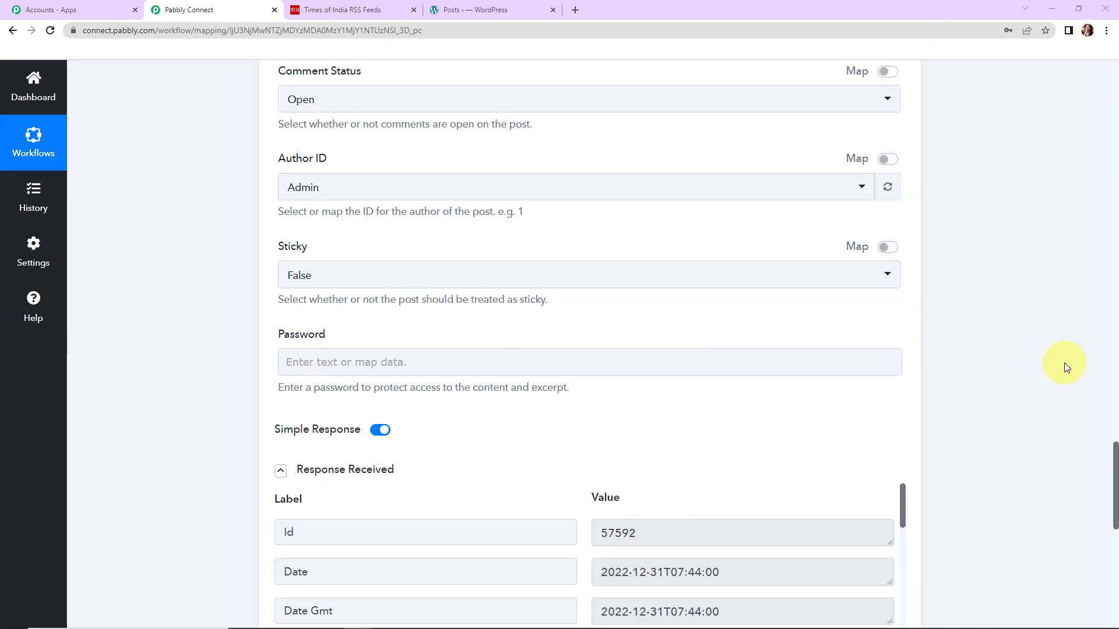
{"action": "scroll", "coordinate": [1064, 363], "scroll_direction": "down", "scroll_amount": 3}
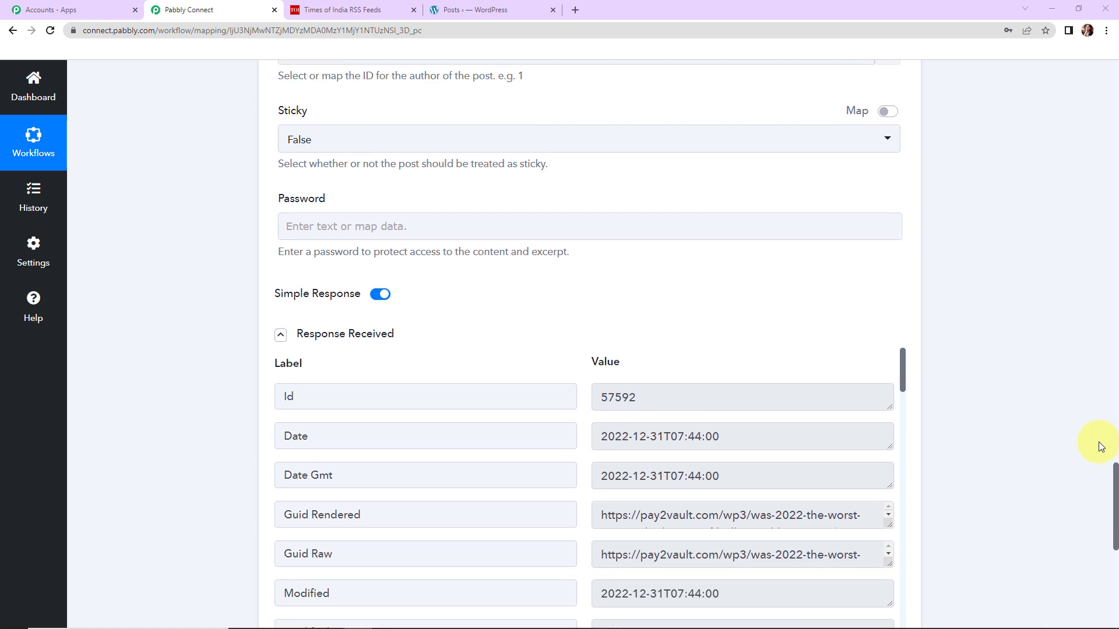
{"action": "left_click_drag", "start_coordinate": [1116, 486], "coordinate": [1116, 498]}
{"action": "scroll", "coordinate": [1116, 498], "scroll_direction": "down", "scroll_amount": 2}
{"action": "scroll", "coordinate": [579, 415], "scroll_direction": "down", "scroll_amount": 5}
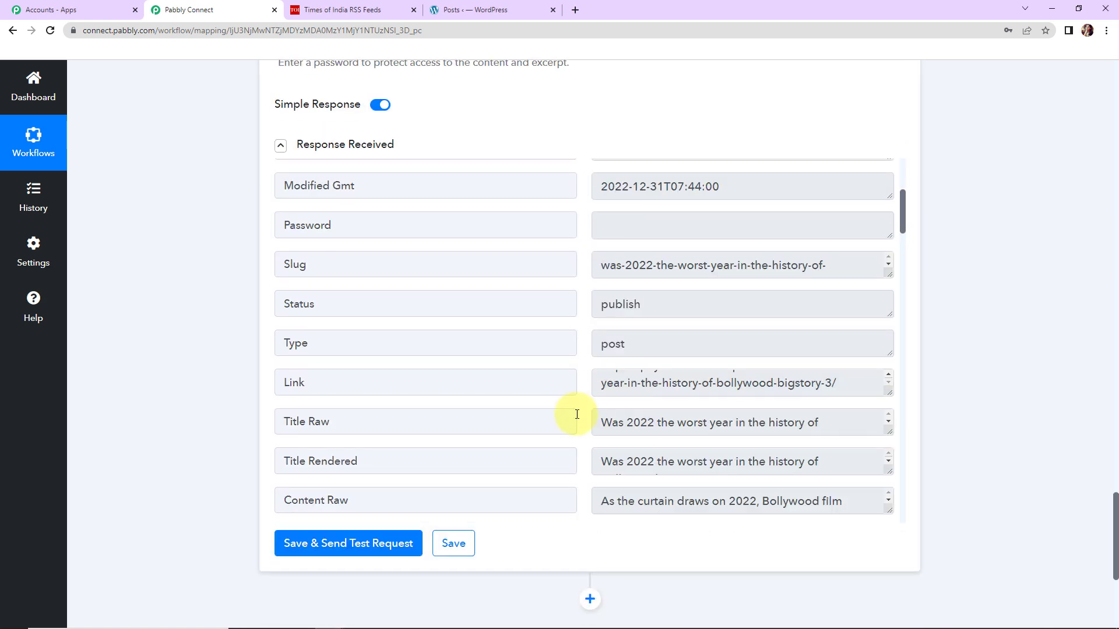
Enlarge the response's Link field and copy the new post's URL
{"action": "left_click_drag", "start_coordinate": [886, 395], "coordinate": [888, 449]}
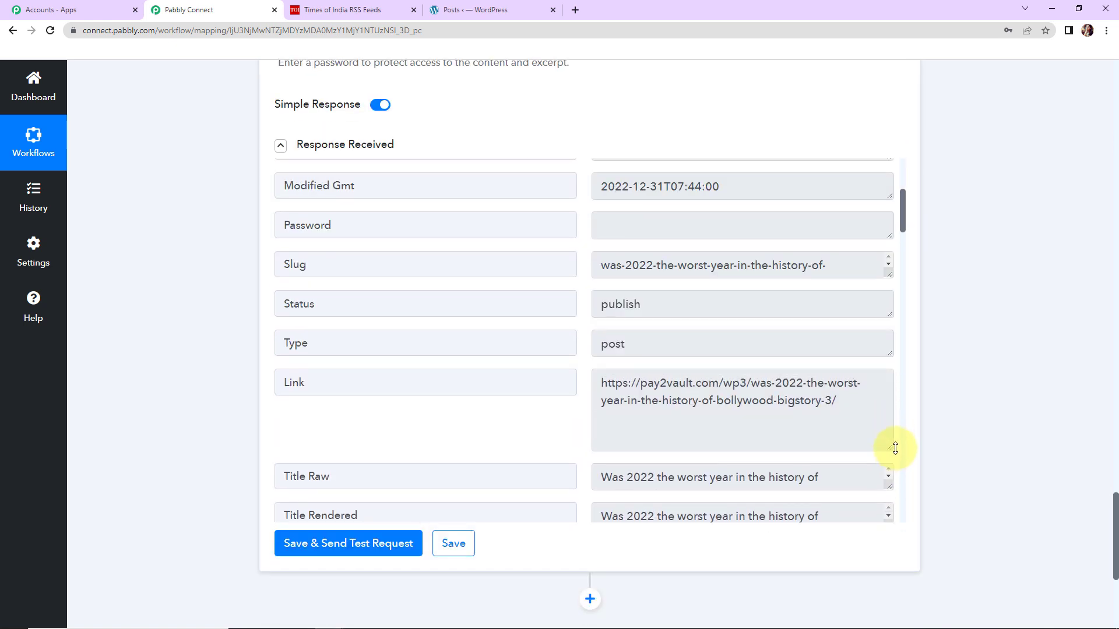
{"action": "left_click_drag", "start_coordinate": [849, 408], "coordinate": [582, 387]}
{"action": "key", "text": "ctrl+c"}
{"action": "right_click", "coordinate": [639, 401]}
{"action": "left_click", "coordinate": [671, 89]}
Load the copied post URL in a new browser tab
{"action": "left_click", "coordinate": [575, 10]}
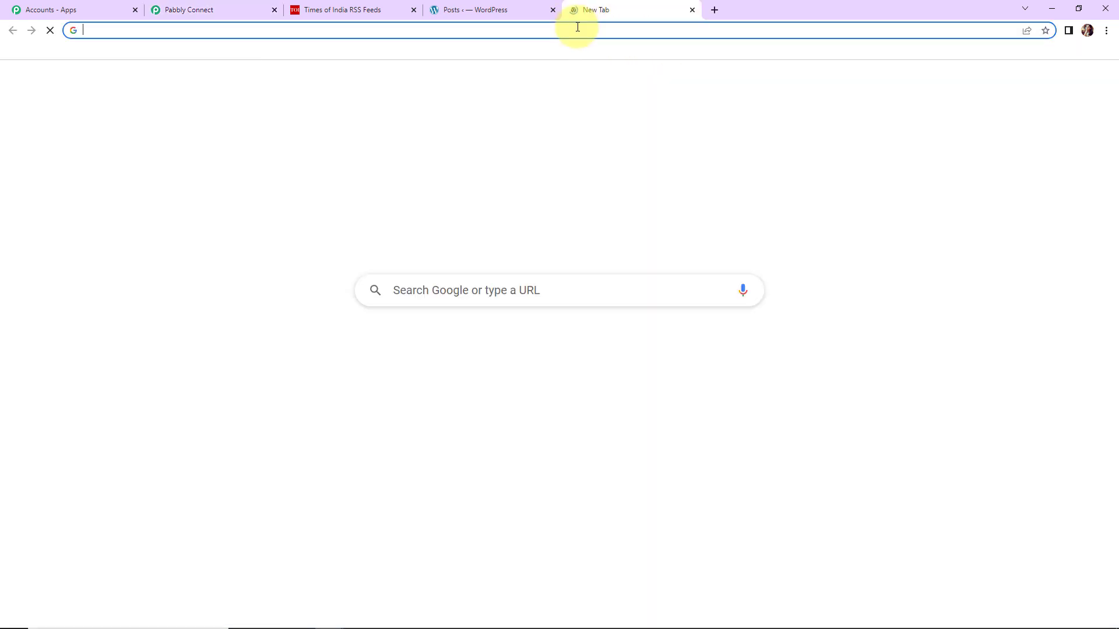
{"action": "left_click", "coordinate": [577, 26]}
{"action": "key", "text": "ctrl+v"}
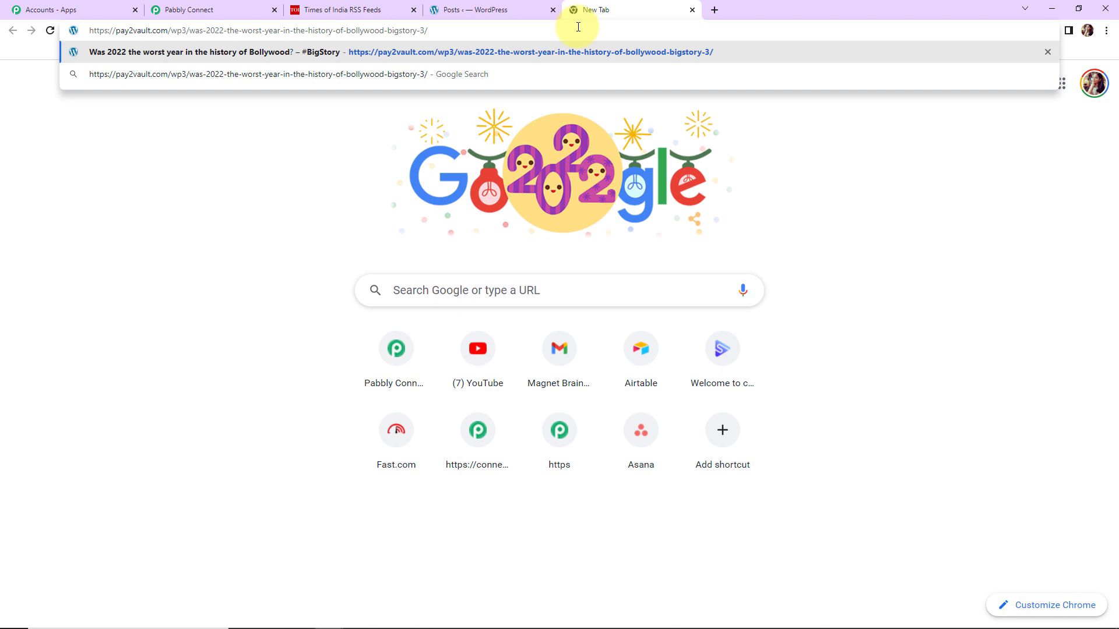
{"action": "key", "text": "Return"}
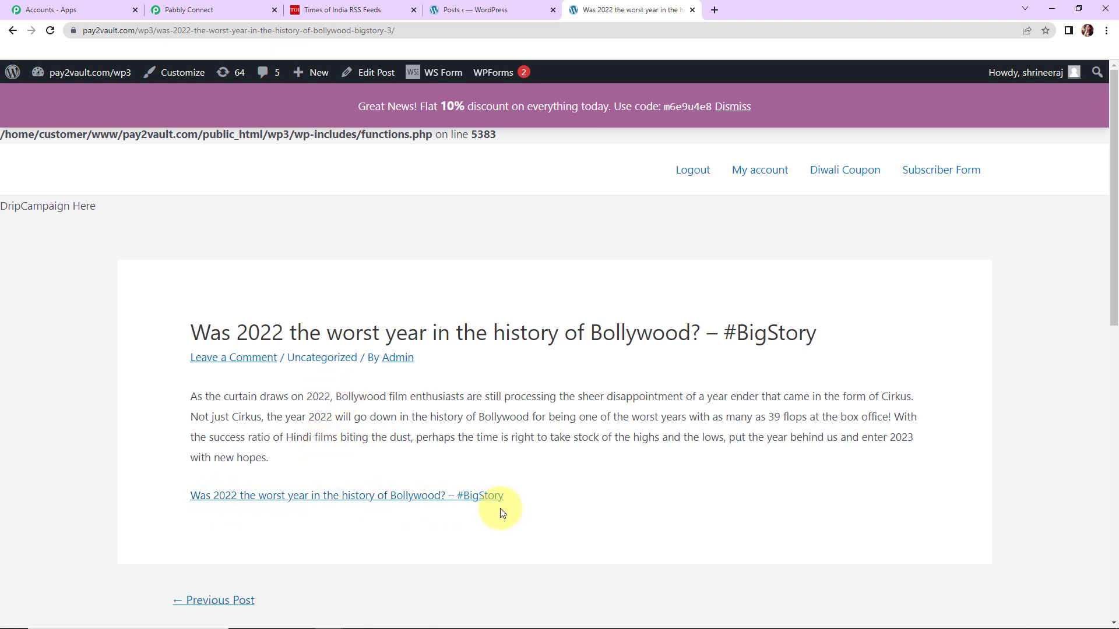
Edit the newest WordPress post and open its Times of India source link
{"action": "left_click", "coordinate": [459, 5]}
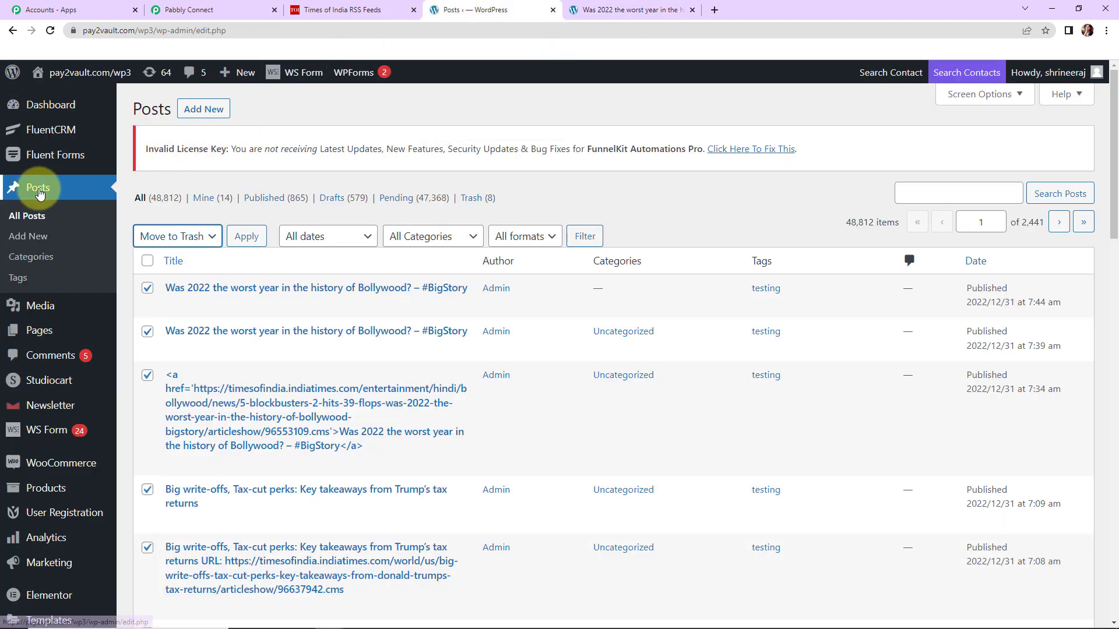
{"action": "left_click", "coordinate": [299, 288]}
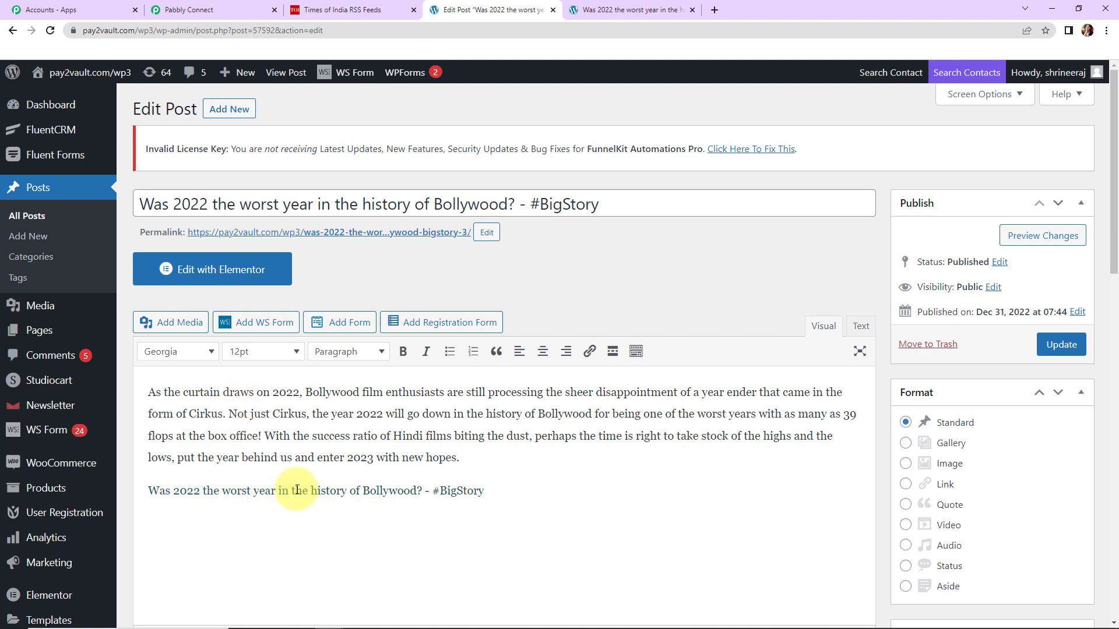
{"action": "left_click", "coordinate": [297, 490]}
{"action": "left_click", "coordinate": [293, 520]}
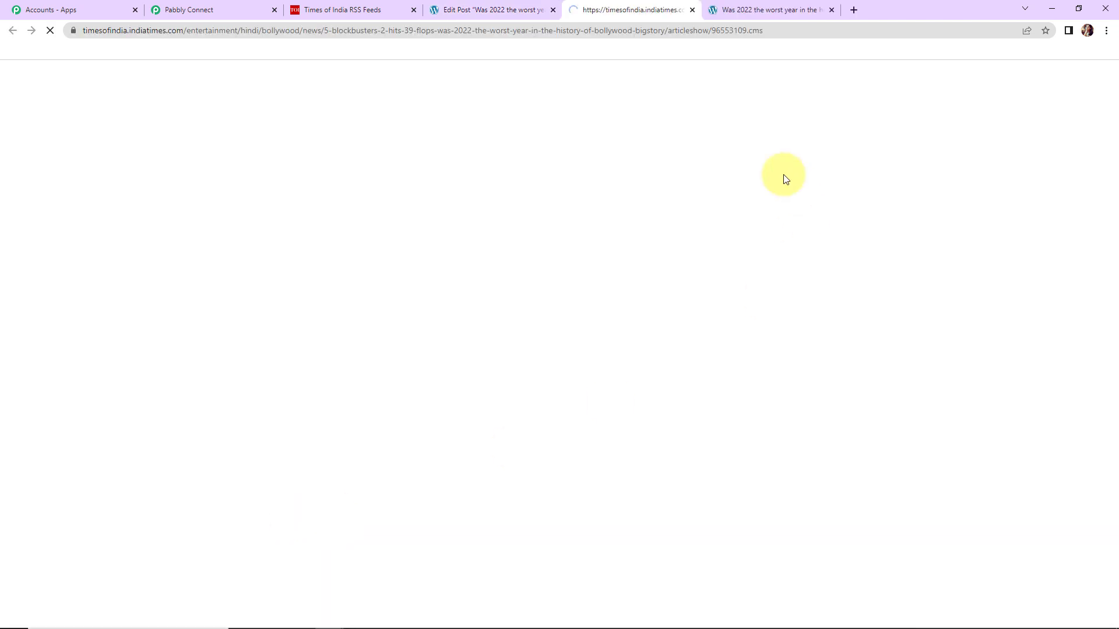
Scroll through the Times of India article asking if 2022 was Bollywood's worst year
{"action": "scroll", "coordinate": [935, 410], "scroll_direction": "down", "scroll_amount": 5}
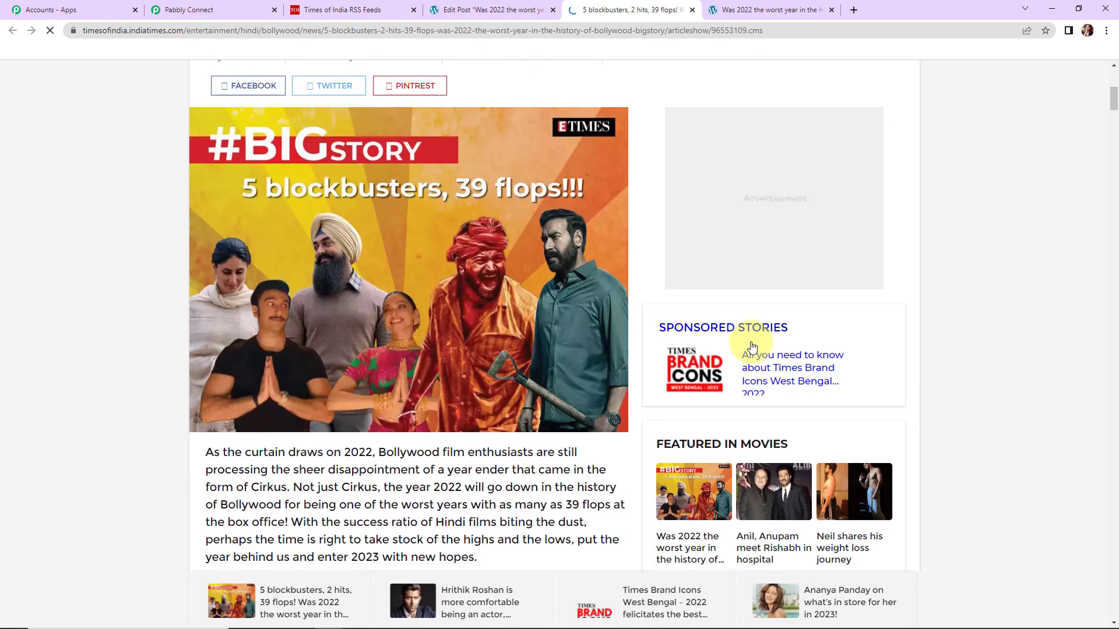
{"action": "scroll", "coordinate": [656, 295], "scroll_direction": "up", "scroll_amount": 5}
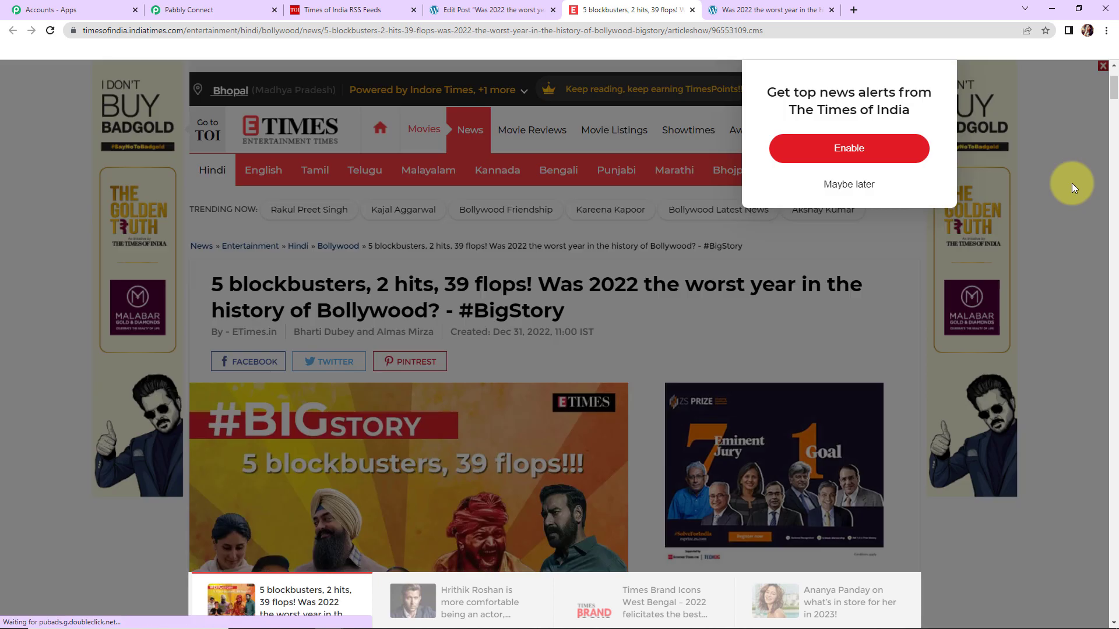
Return to the Pabbly Connect workflow and collapse the RSS trigger and WordPress Create a Post cards
{"action": "left_click", "coordinate": [186, 10]}
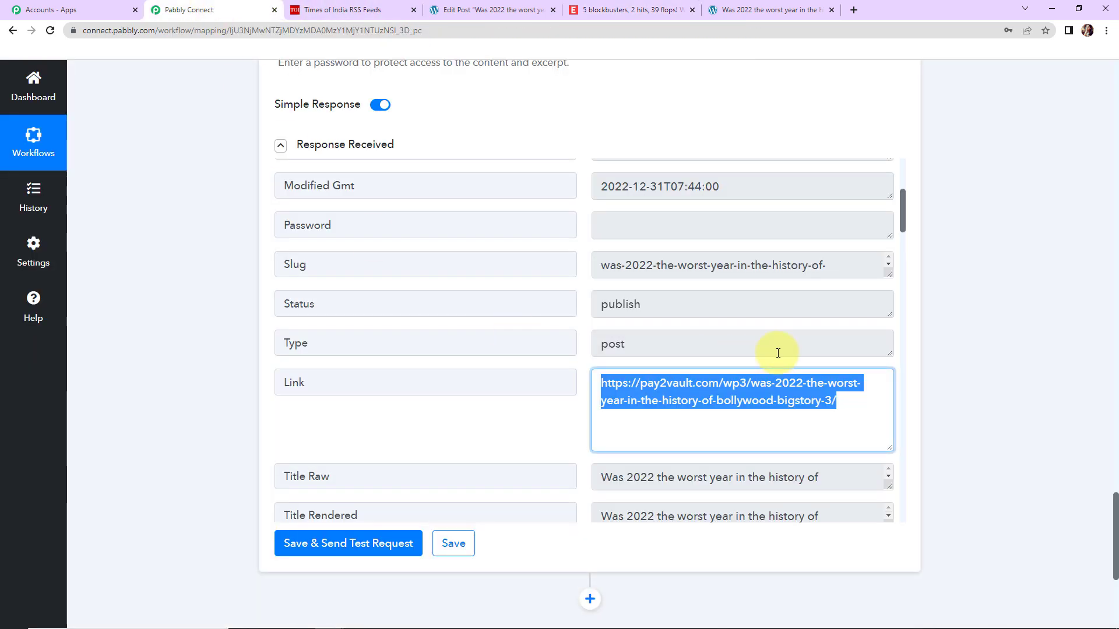
{"action": "left_click_drag", "start_coordinate": [1114, 505], "coordinate": [1081, 70]}
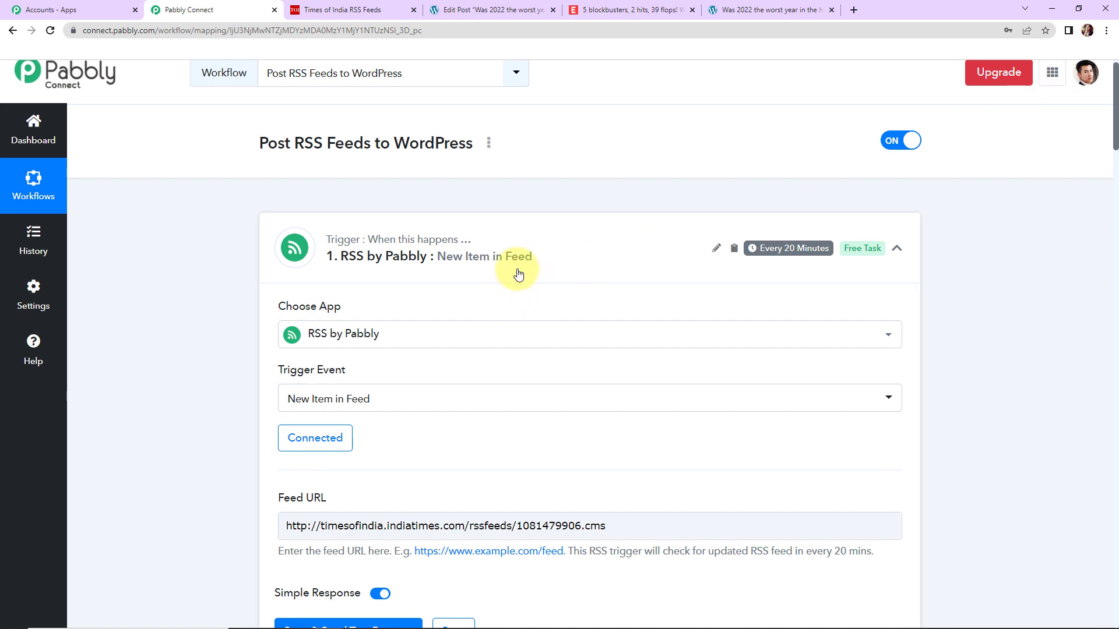
{"action": "left_click", "coordinate": [896, 252]}
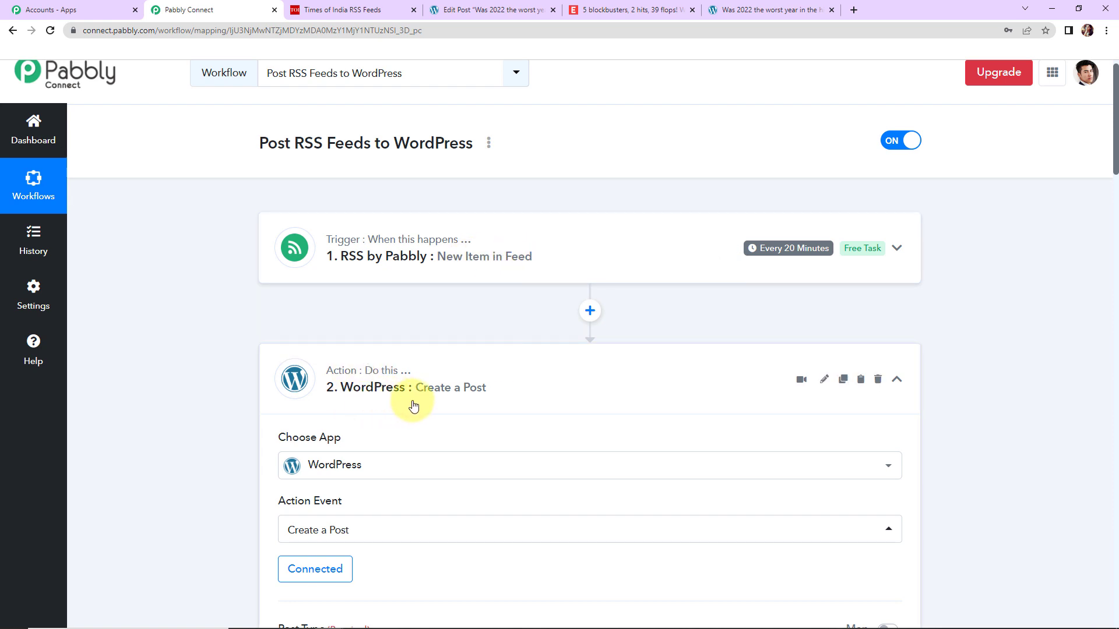
{"action": "left_click", "coordinate": [898, 380]}
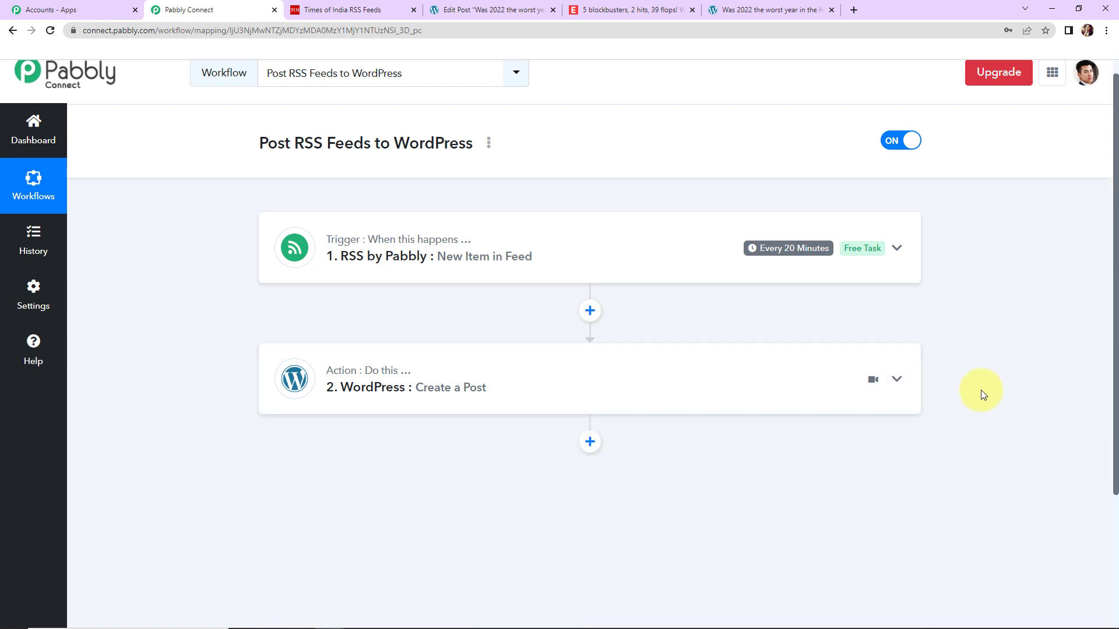